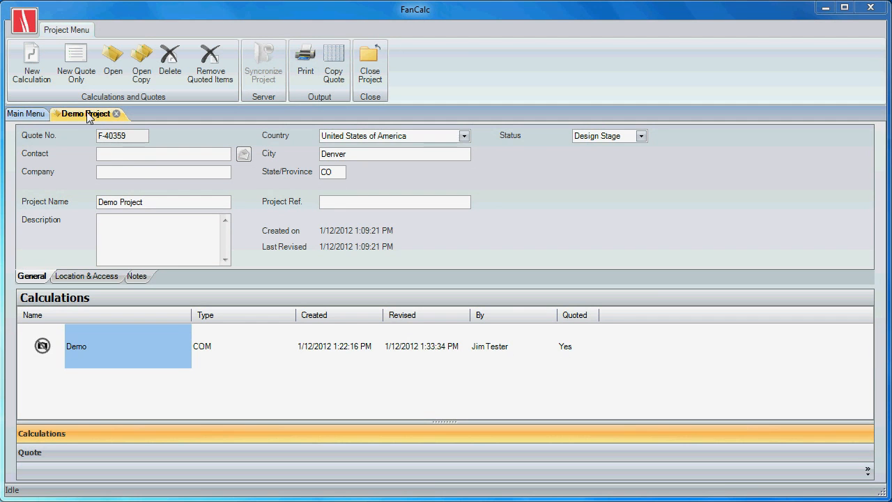
Step: Create a calculation titled "Demo 2" in Demo Project for the Heating Appliance Venting and Supply application
click(36, 120)
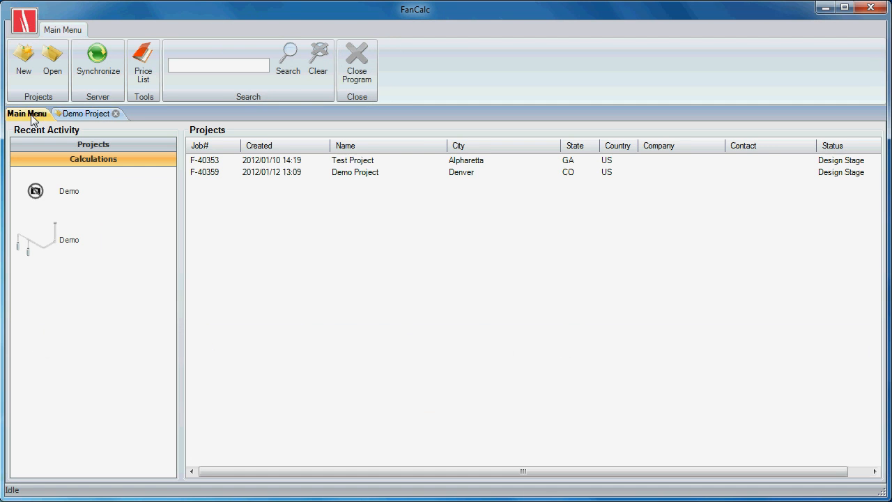
click(94, 117)
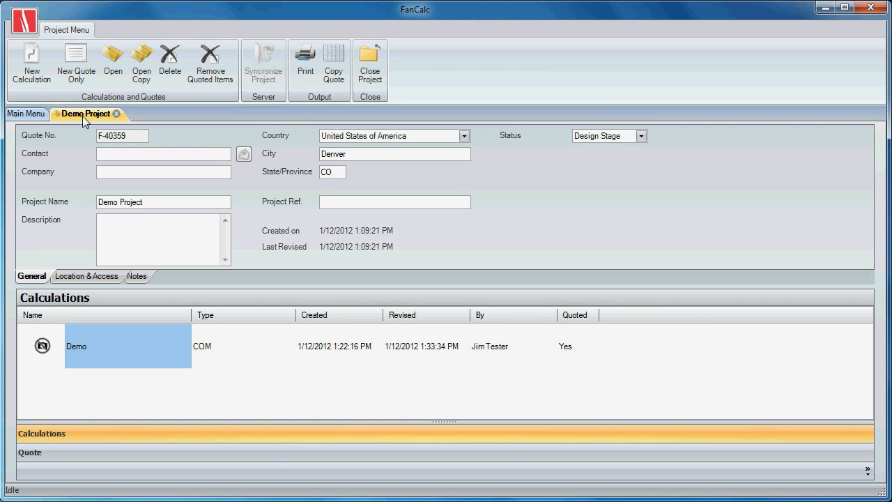
click(38, 68)
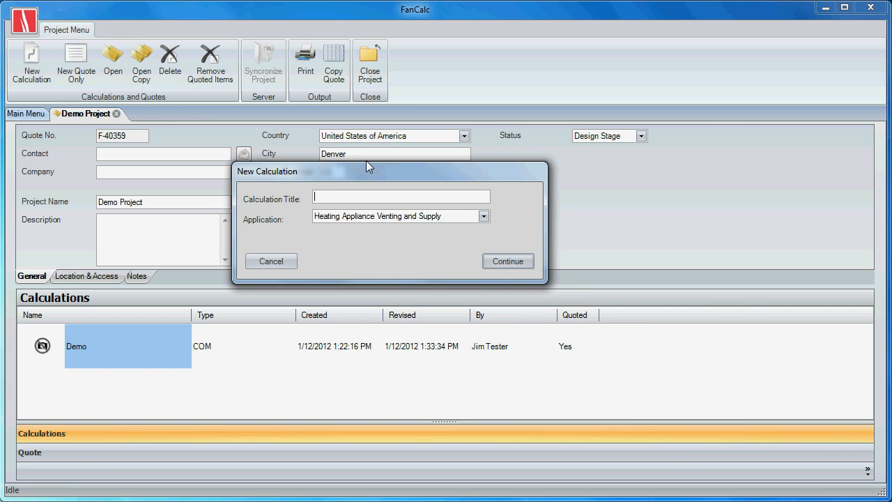
text(Demo 2)
click(513, 260)
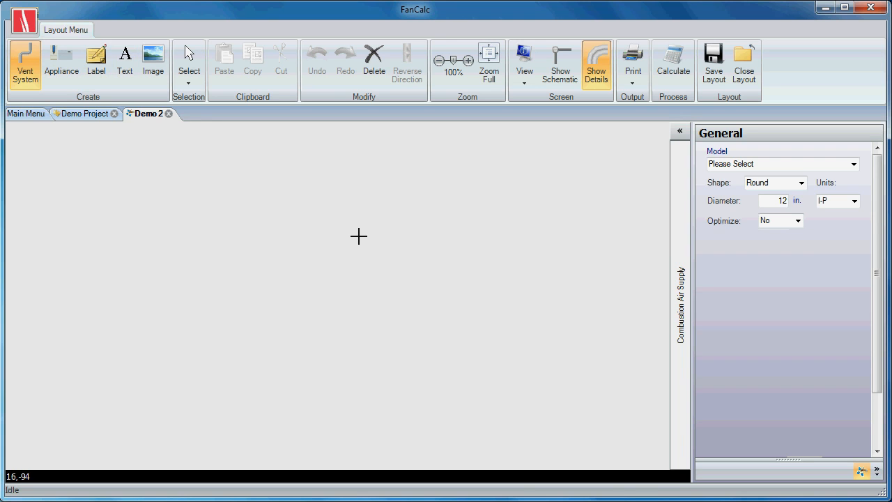
Step: Draw a vertical 6 ft round vent section using the B-Vent model
click(854, 165)
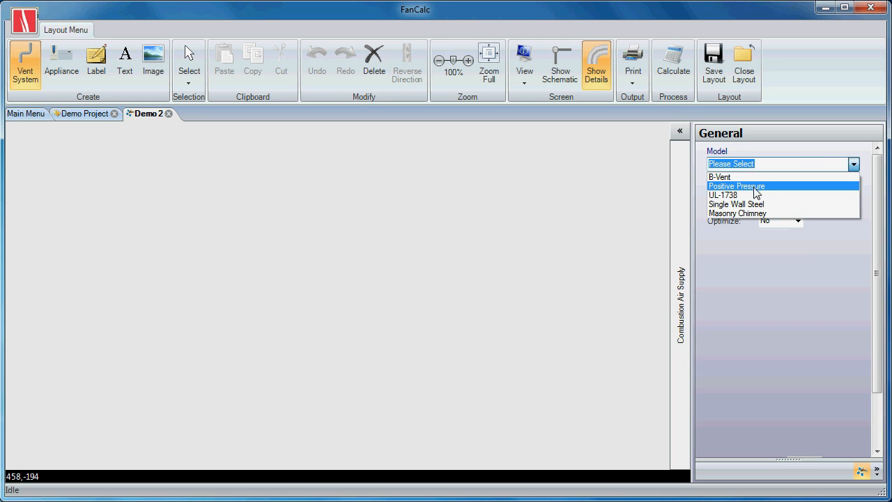
click(777, 177)
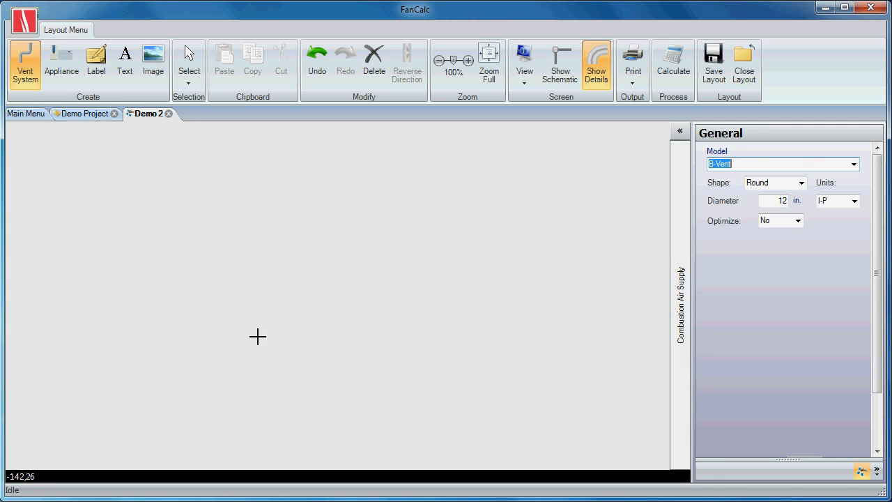
click(272, 259)
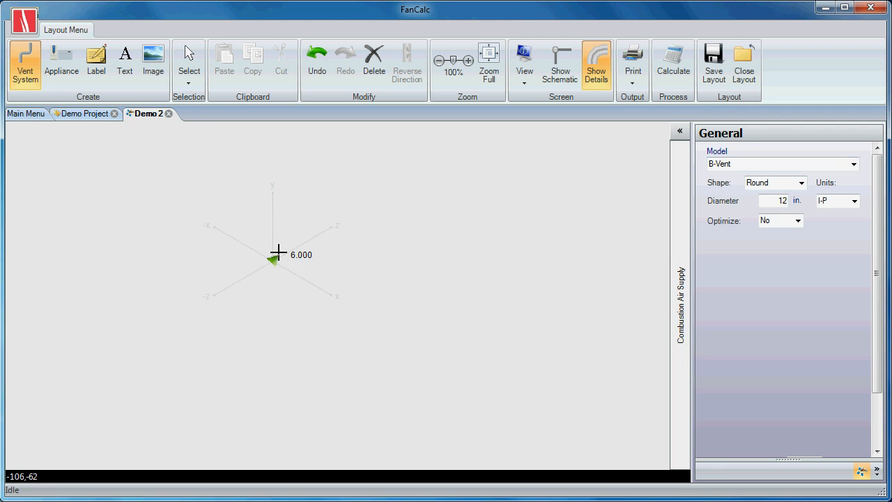
click(271, 154)
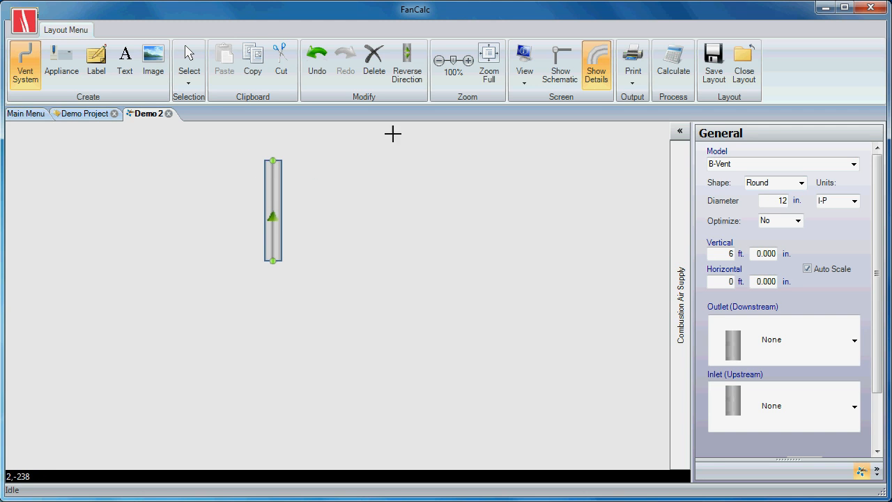
Step: Place a GENERIC Draft Hood appliance below the vent and attach its outlet to the vent's lower end
click(67, 75)
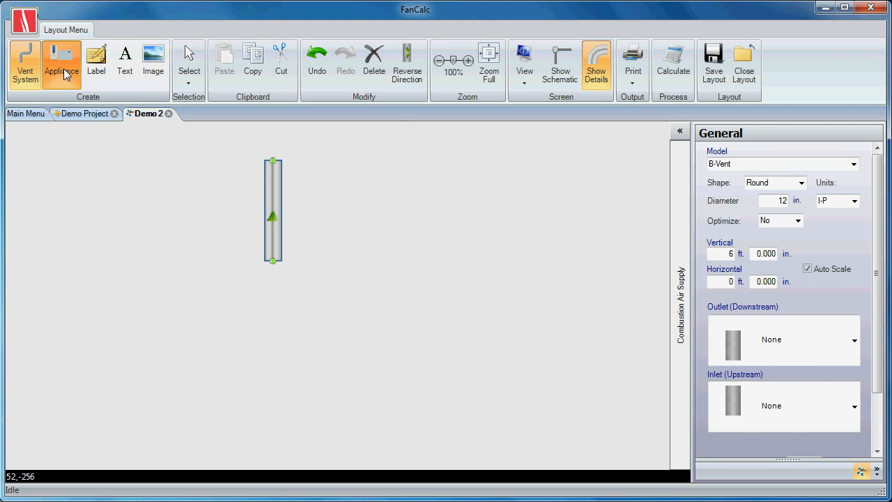
click(854, 168)
drag(858, 221, 857, 241)
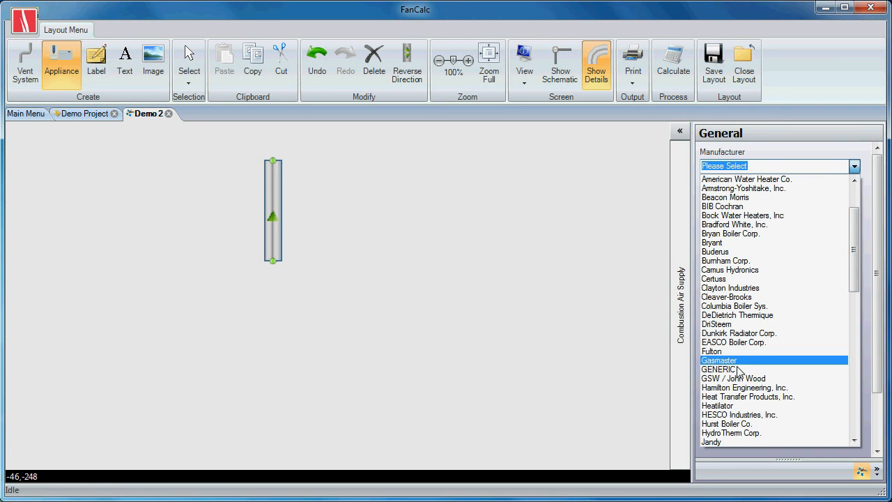
click(738, 370)
click(857, 195)
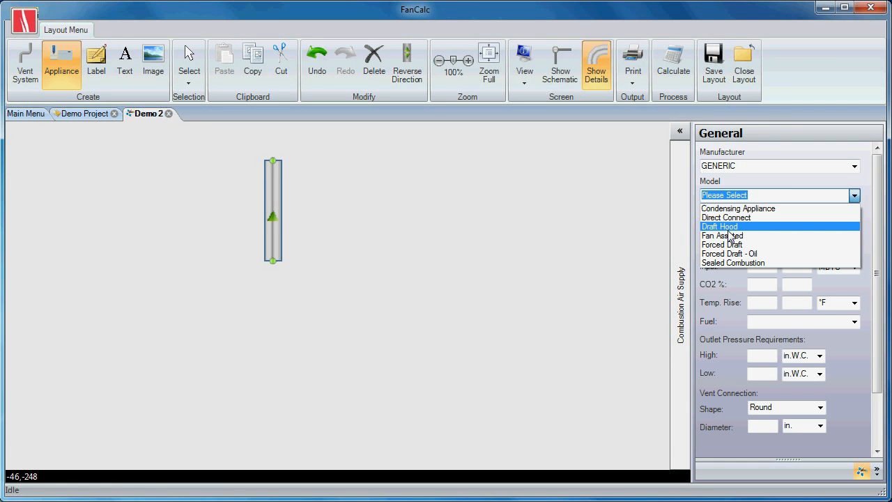
click(791, 226)
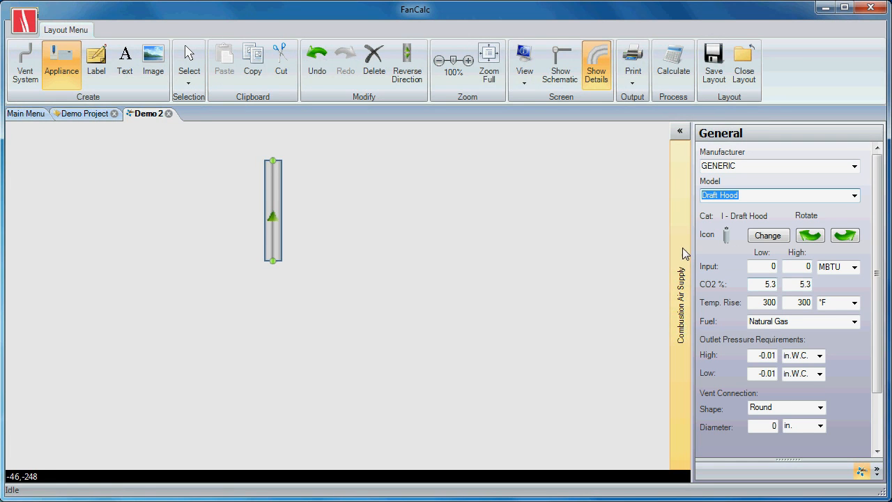
click(255, 315)
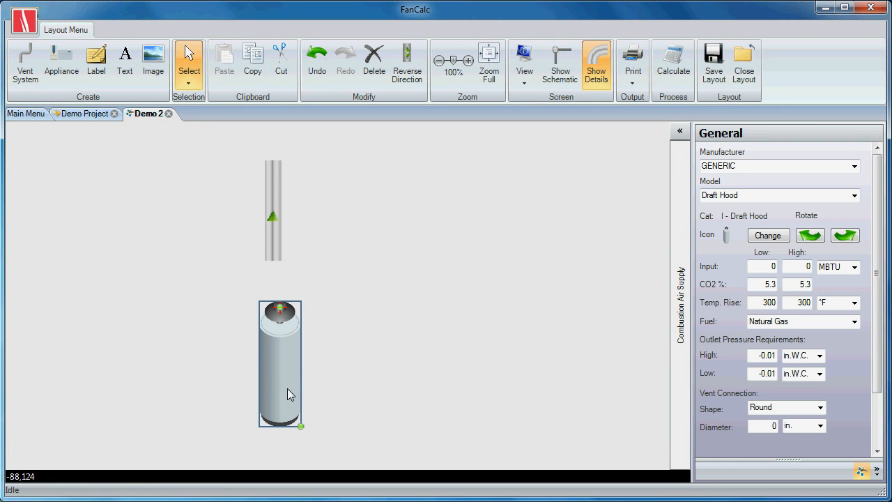
drag(287, 389, 264, 378)
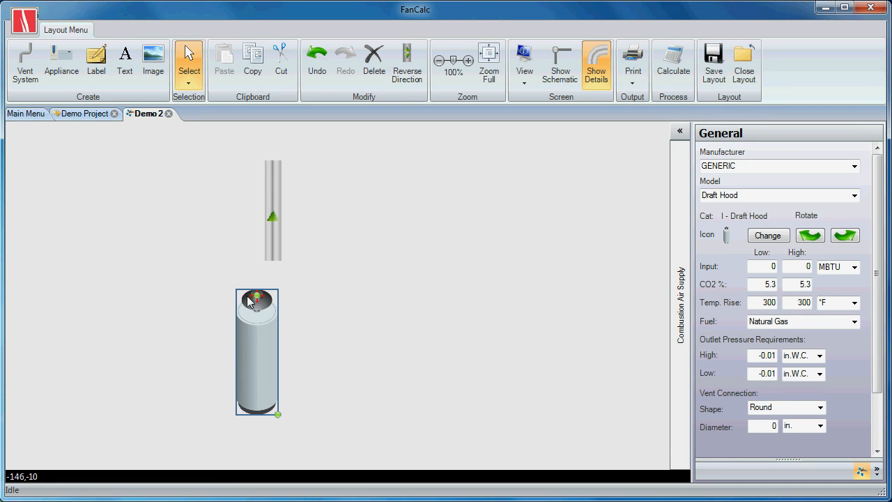
drag(262, 349, 279, 325)
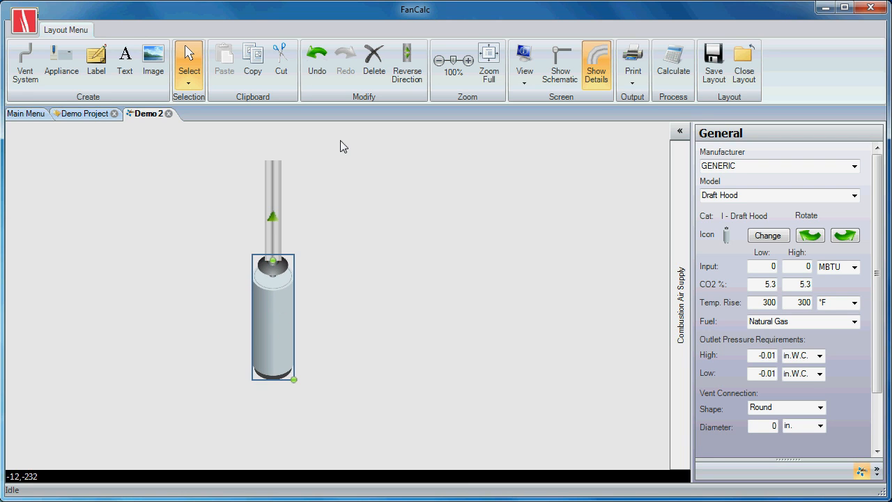
Step: View the properties of the vent section and the appliance, leaving neither selected
click(340, 236)
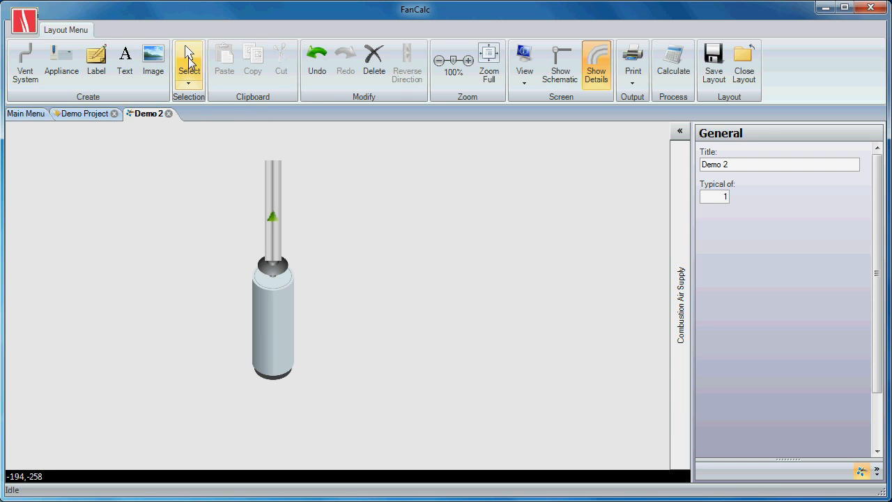
click(271, 201)
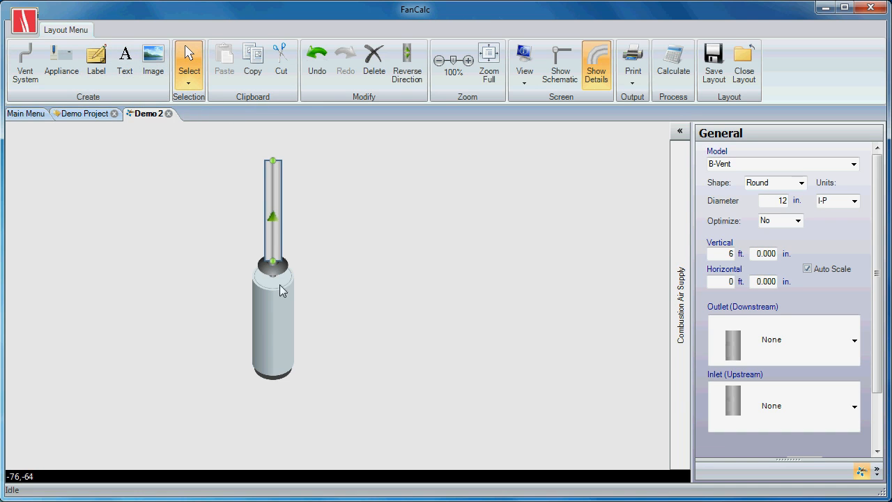
click(270, 322)
click(383, 307)
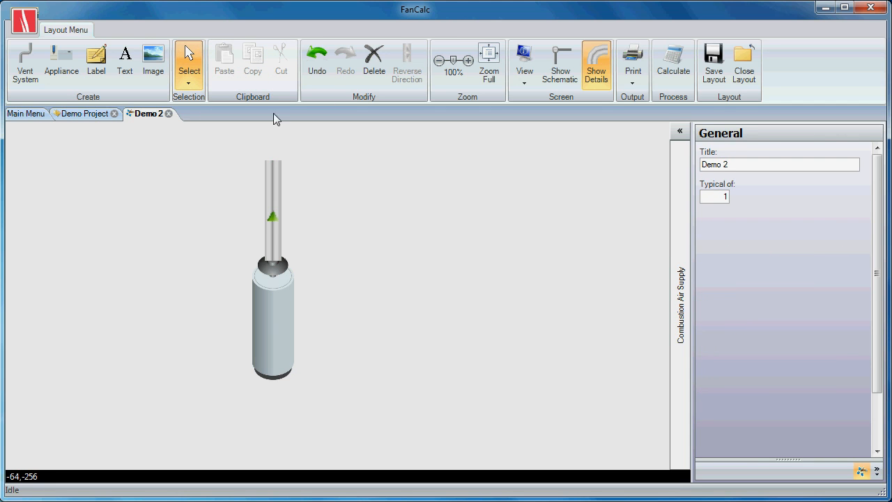
Step: Paste a copy of the vent and appliance beside the original and delete the copy
drag(186, 190, 373, 430)
click(255, 70)
click(225, 66)
drag(311, 161, 402, 362)
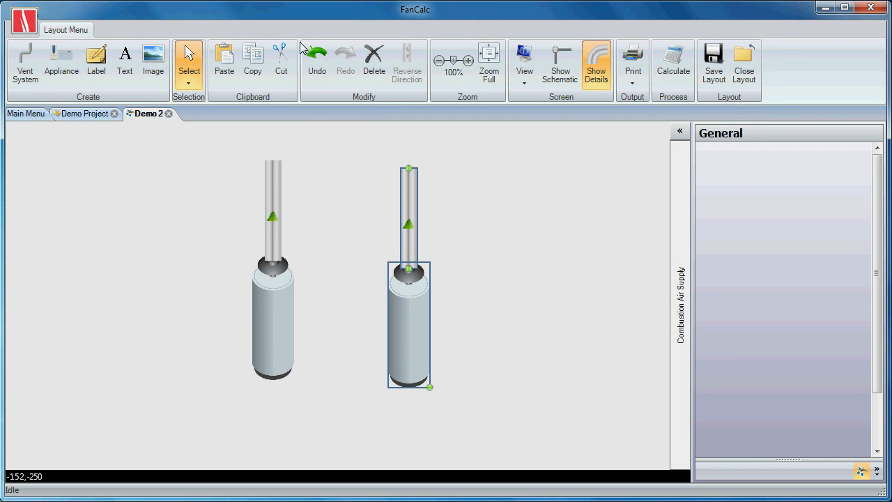
click(376, 65)
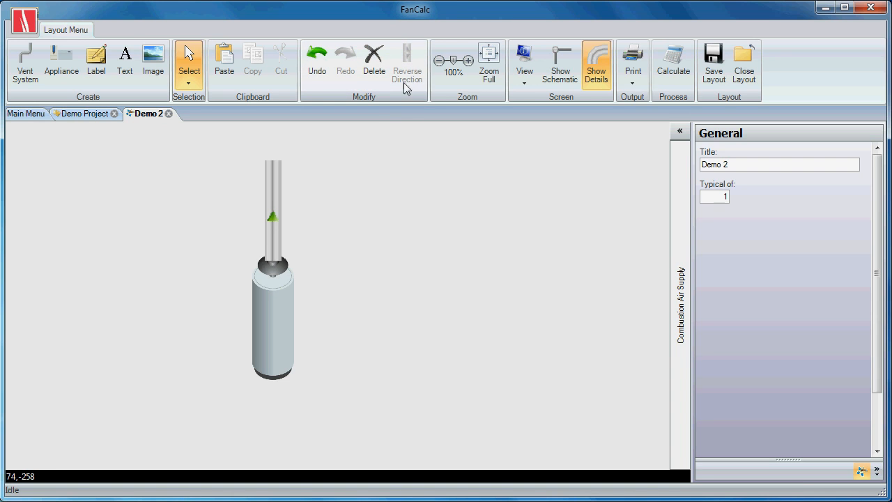
Step: Examine the vent and appliance at different zoom levels and view positions, and restore the full layout view
click(274, 218)
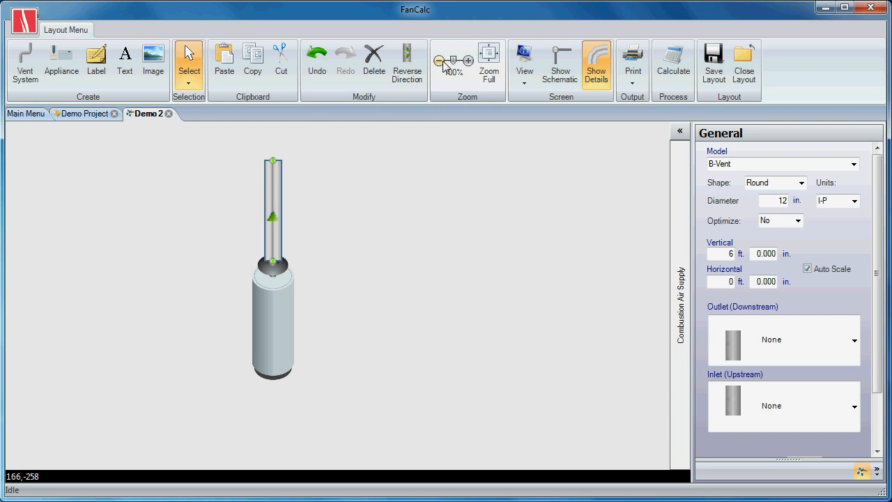
click(468, 62)
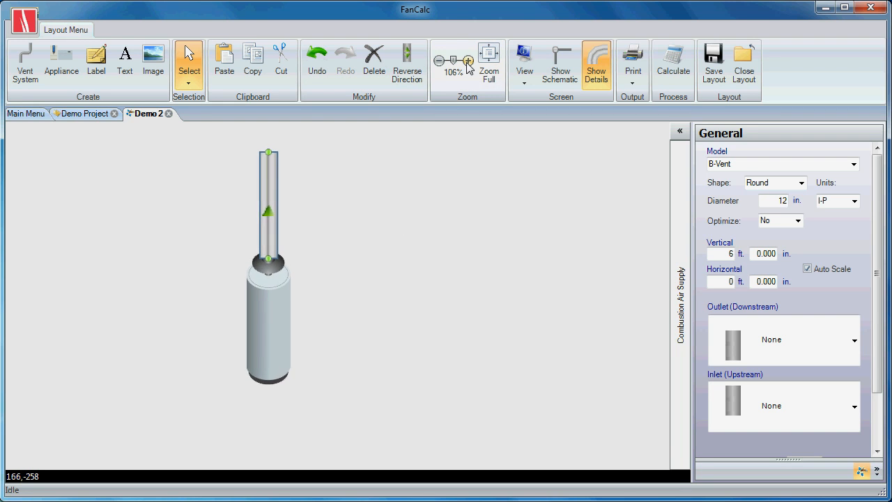
click(438, 61)
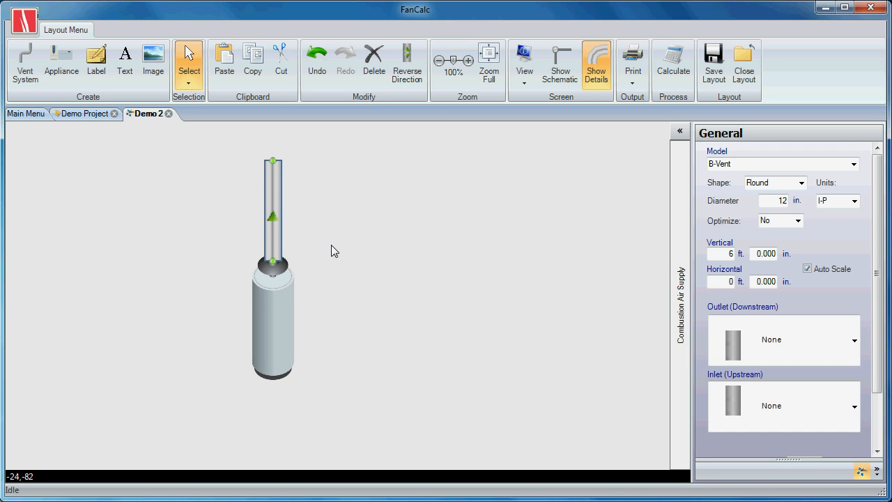
scroll(331, 251, down, 3)
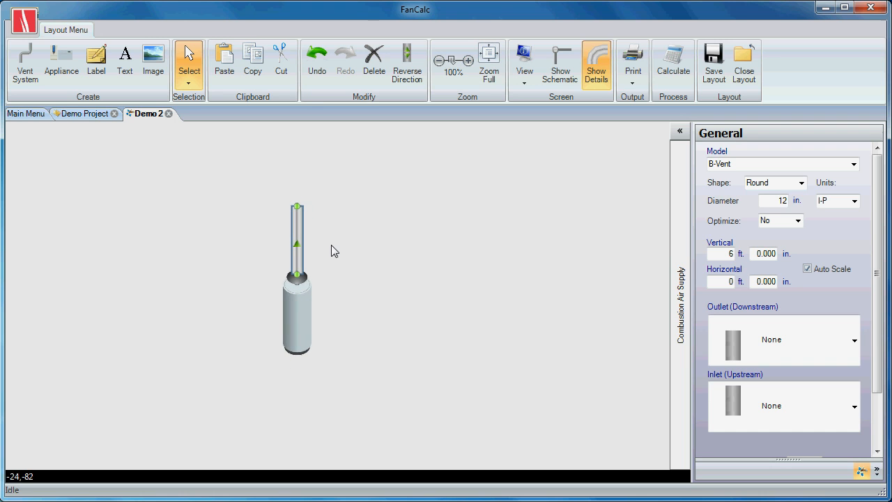
scroll(331, 251, up, 3)
scroll(331, 251, down, 3)
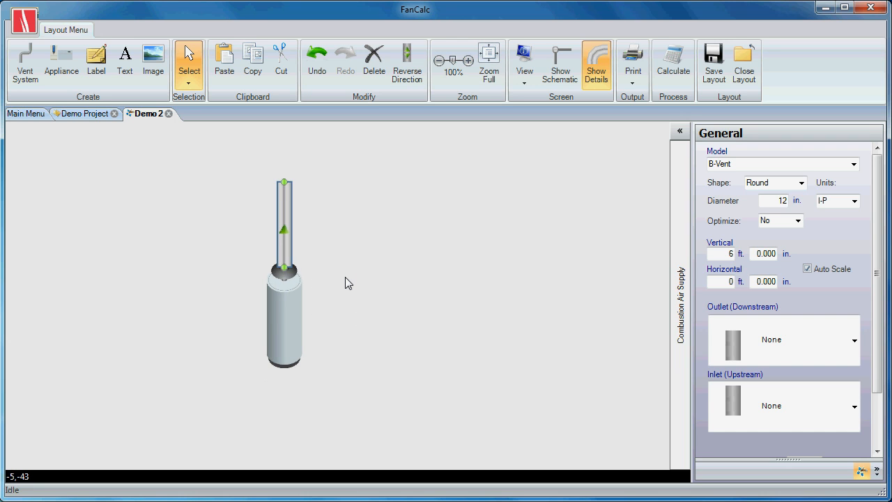
drag(347, 283, 388, 304)
scroll(390, 304, down, 3)
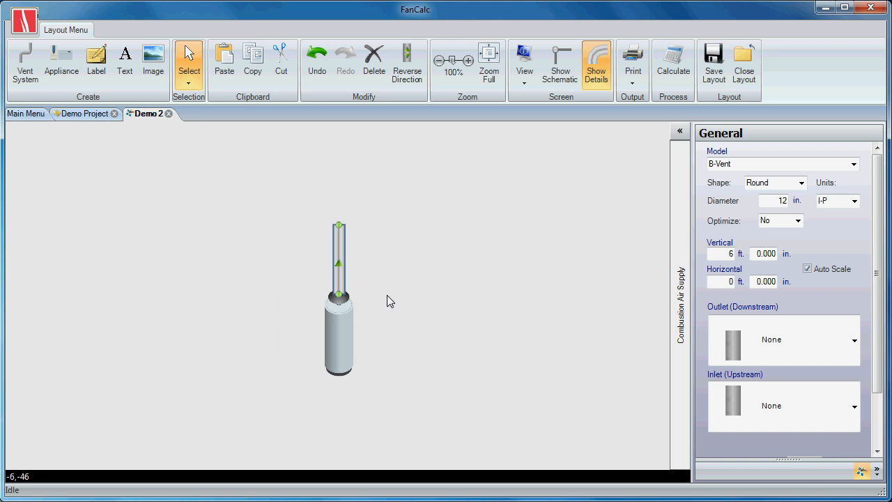
scroll(408, 328, up, 3)
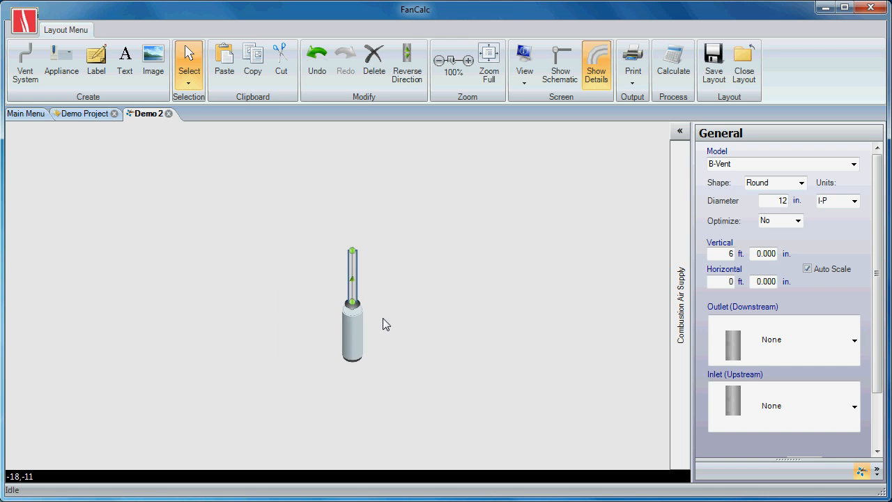
scroll(386, 323, down, 2)
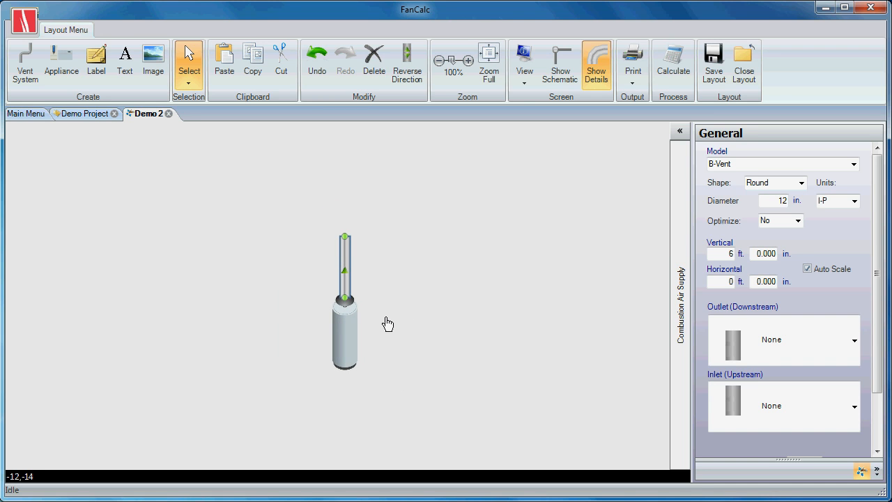
mouse_move(387, 324)
mouse_down()
mouse_move(484, 316)
mouse_move(290, 312)
mouse_move(273, 361)
mouse_move(452, 354)
mouse_move(339, 289)
mouse_move(237, 317)
mouse_move(175, 247)
mouse_move(382, 314)
mouse_move(360, 298)
mouse_move(235, 277)
mouse_move(366, 317)
mouse_up()
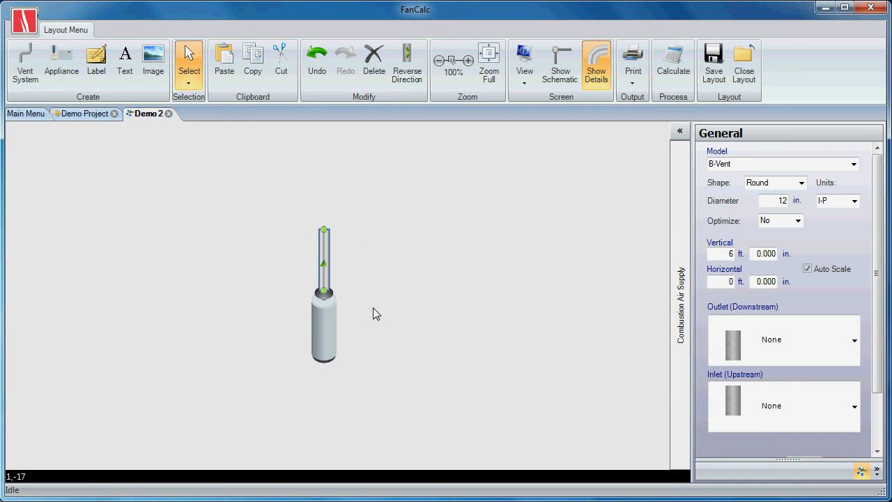
click(472, 312)
mouse_move(397, 323)
mouse_down()
mouse_move(277, 305)
mouse_move(410, 329)
mouse_up()
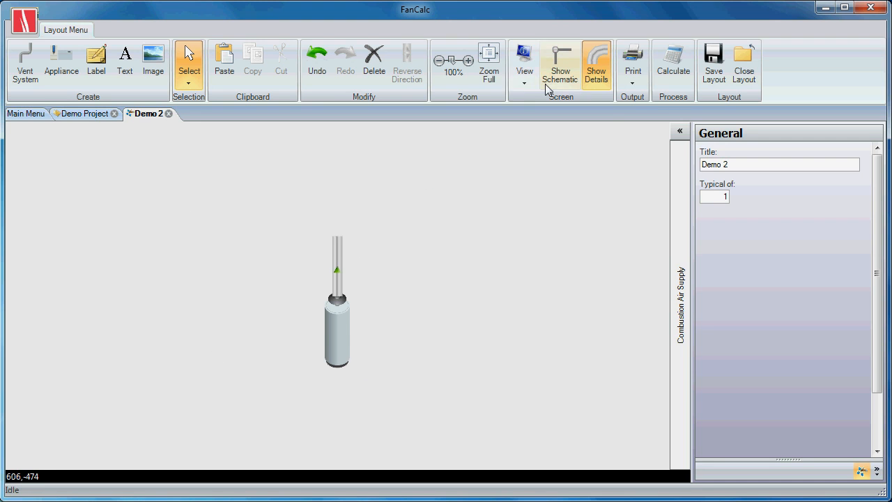
click(497, 58)
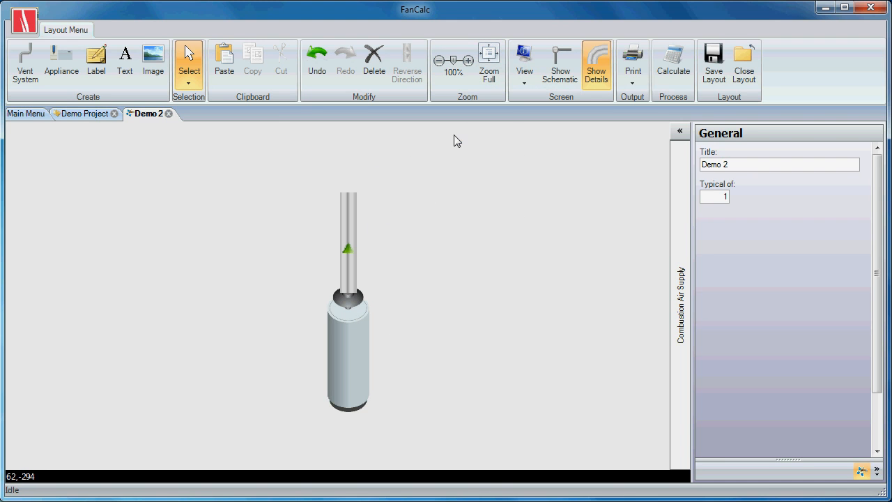
Step: Review the layout's display options for print pages, fittings and auto scale without changing them
click(526, 84)
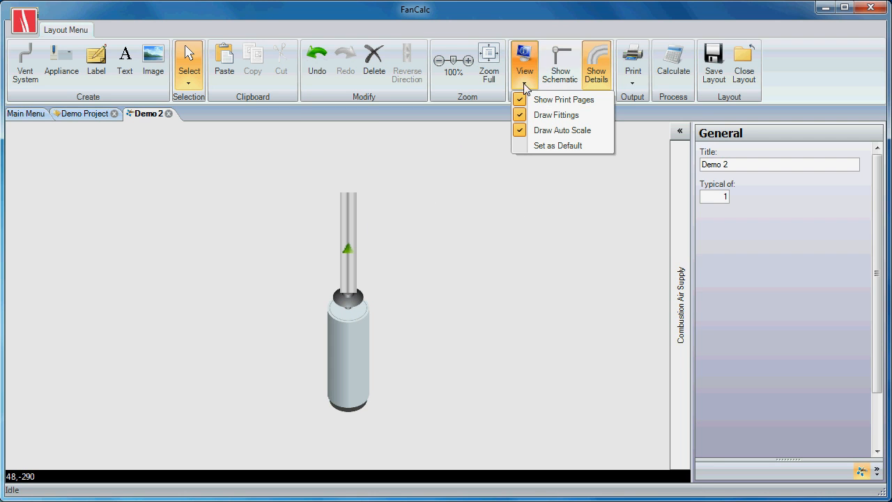
click(532, 83)
click(530, 85)
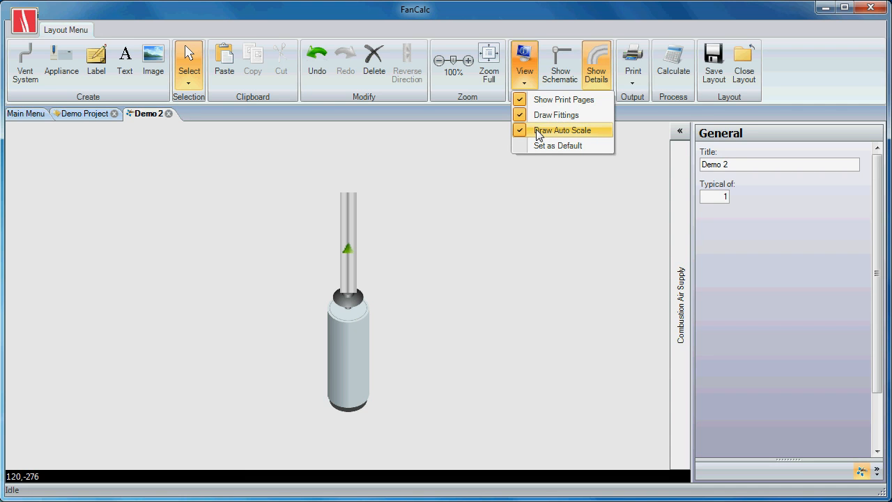
click(524, 85)
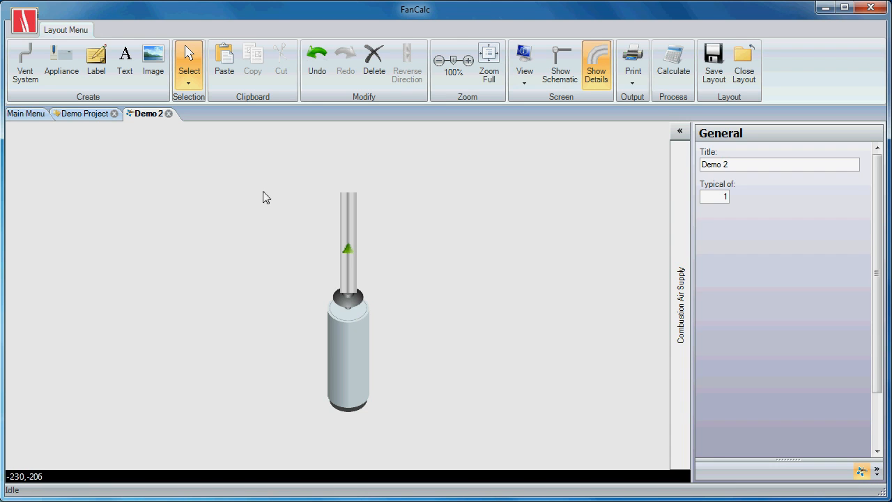
Step: Move the vent section and its appliance together slightly up and to the left, leaving them unselected
drag(287, 248, 472, 453)
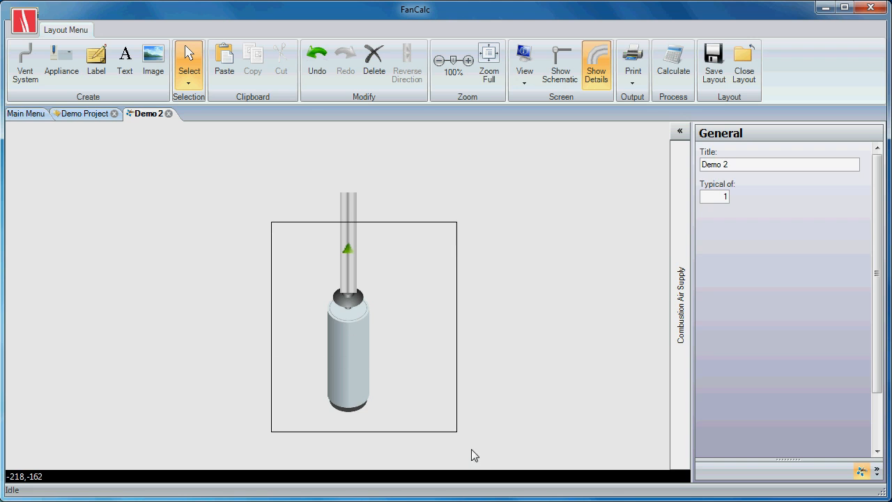
drag(352, 347, 334, 332)
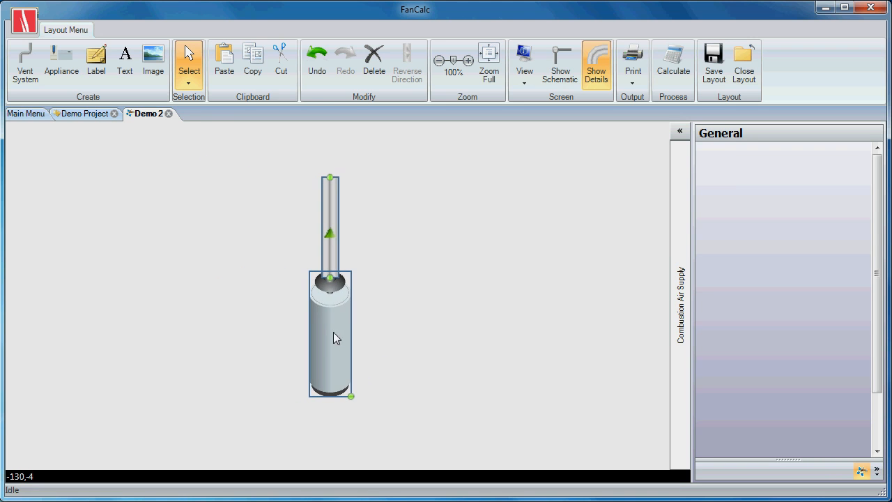
click(473, 324)
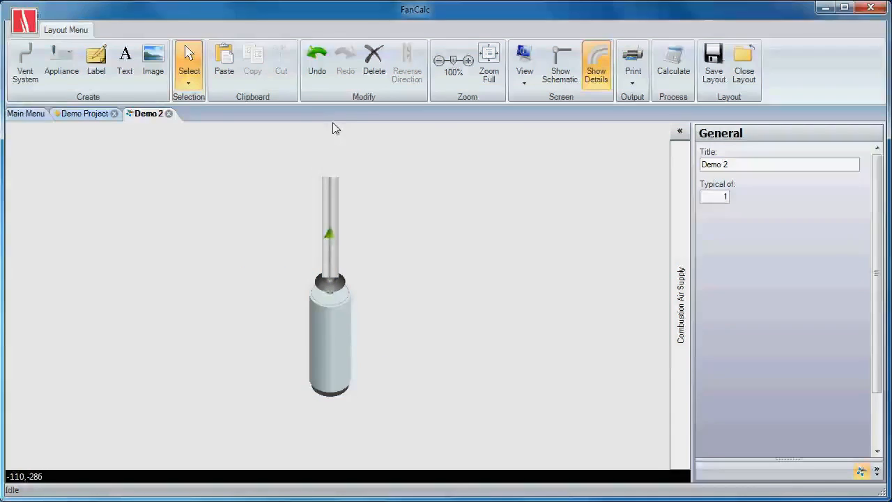
Step: Show the layout as a schematic and check the selection of the vent and appliance
click(566, 81)
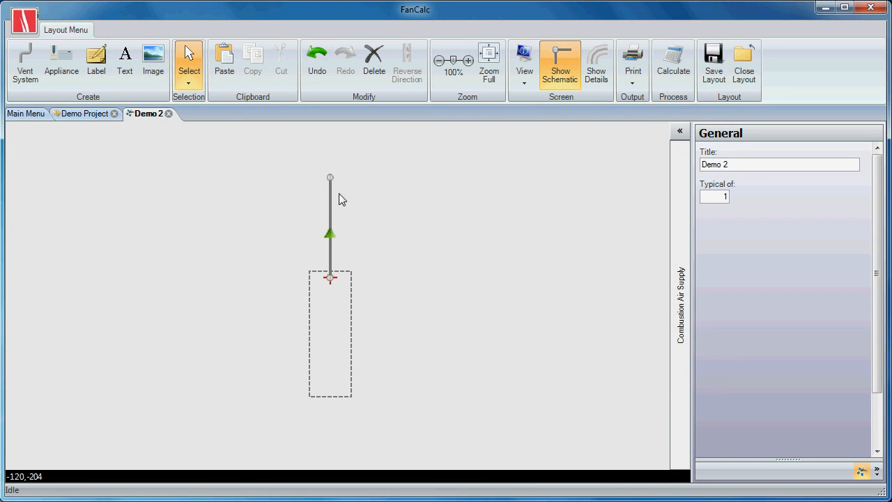
drag(235, 207, 471, 420)
click(369, 234)
Step: Move the appliance away from the vent and reattach it to the vent's lower end
click(340, 342)
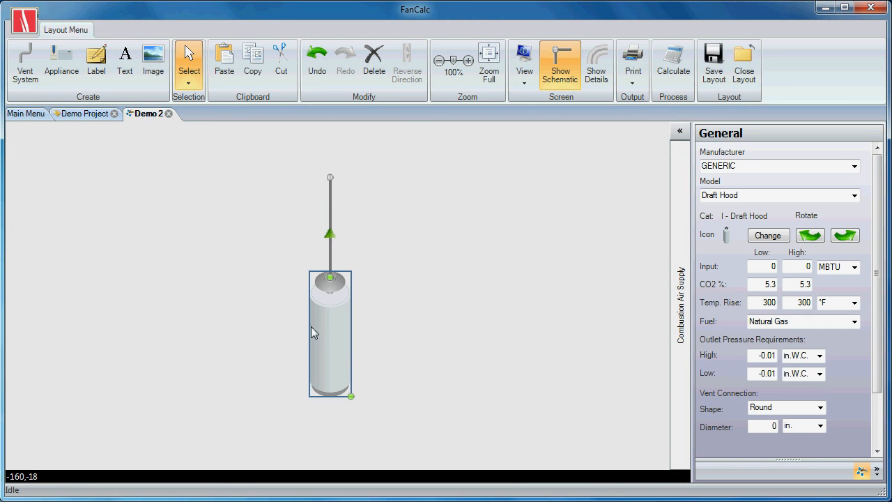
drag(310, 341, 171, 354)
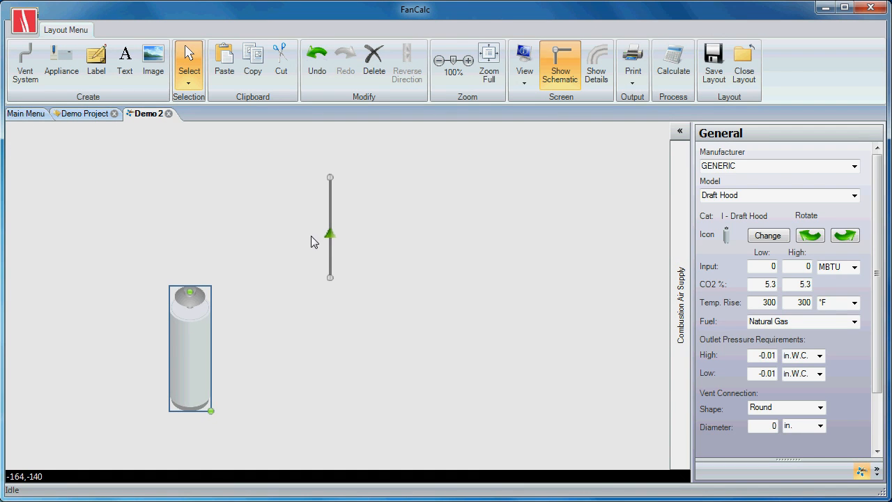
click(329, 228)
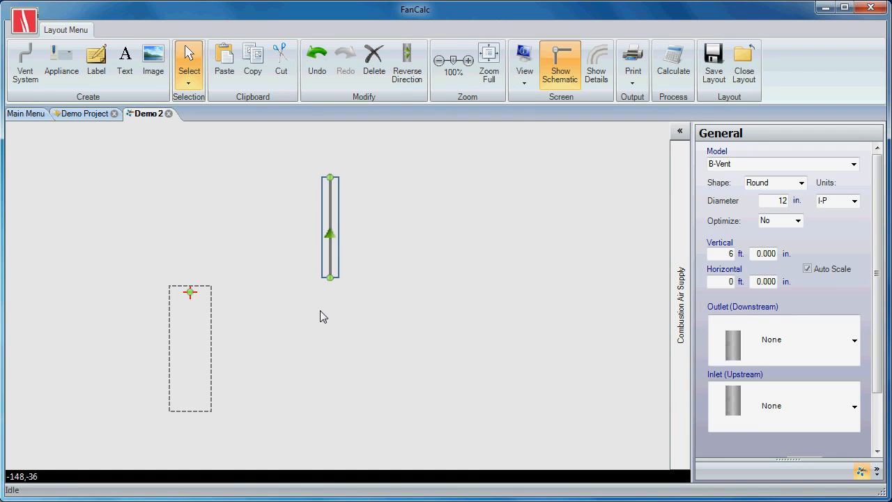
click(213, 353)
mouse_move(185, 338)
mouse_down()
mouse_move(250, 350)
mouse_move(330, 348)
mouse_move(328, 338)
mouse_move(322, 363)
mouse_move(323, 337)
mouse_up()
click(205, 292)
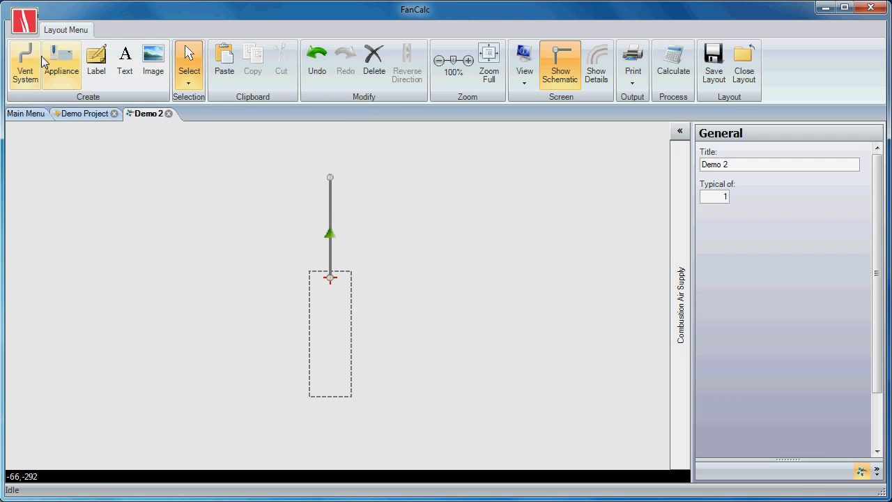
Step: Draw a horizontal B-Vent section 8 ft long from the upper end of the vertical vent, leaving it unselected
click(25, 64)
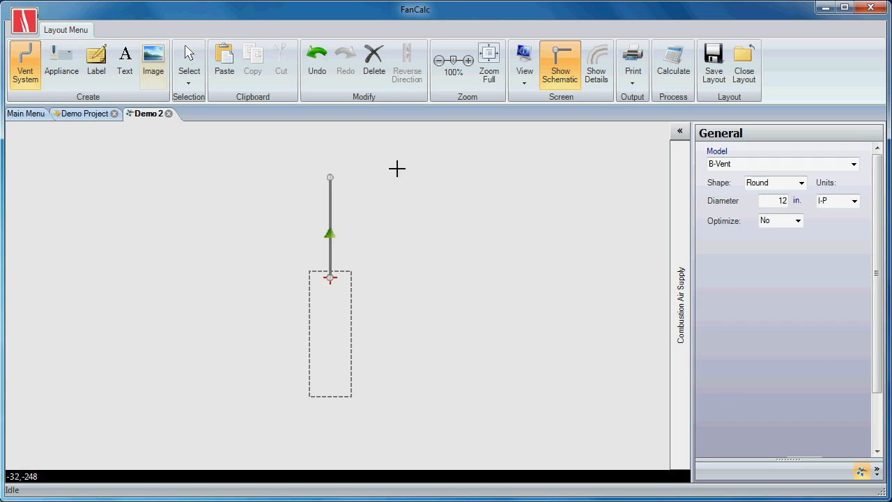
click(330, 177)
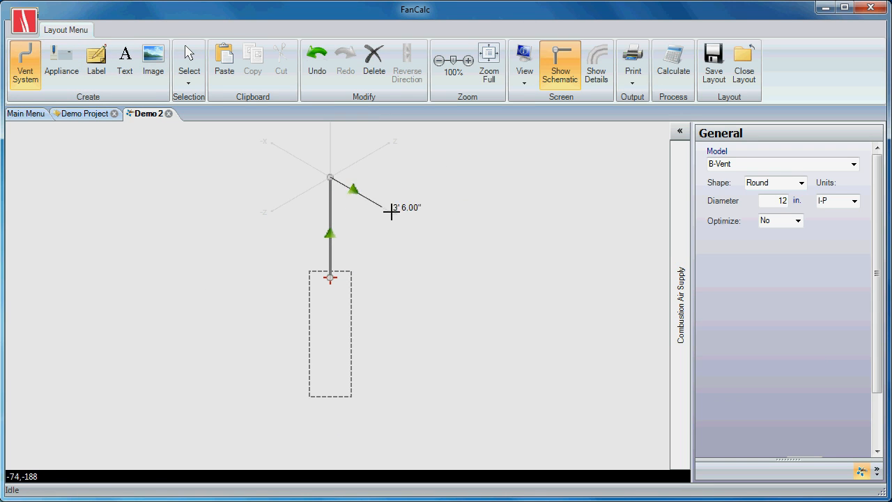
click(455, 241)
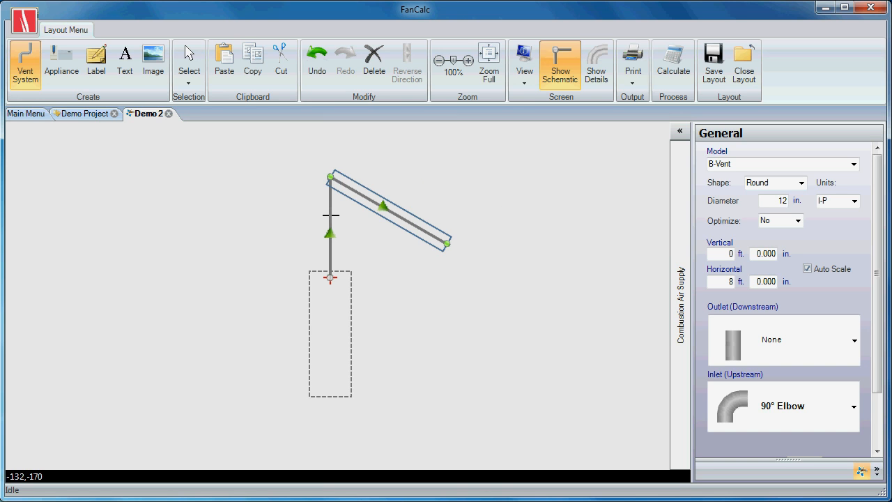
click(189, 66)
click(389, 226)
click(400, 223)
click(461, 199)
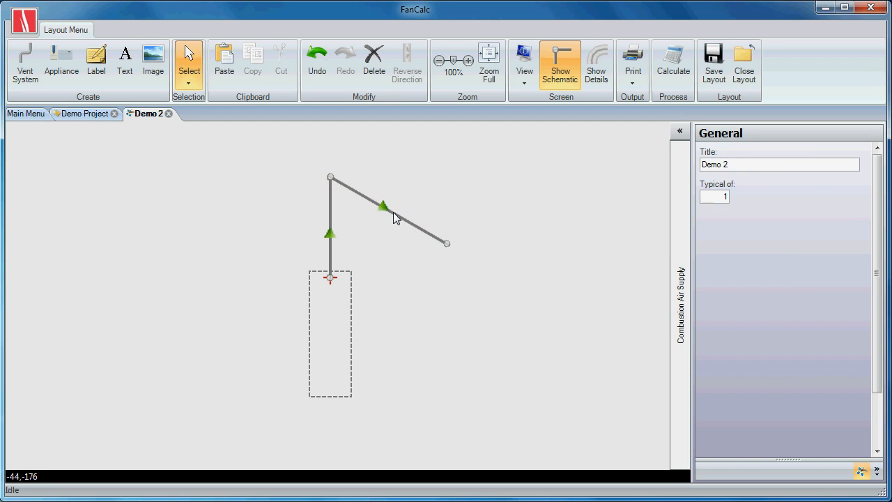
Step: Move both vent sections and the appliance slightly down and to the left, and show the layout in full detail
drag(255, 135, 462, 400)
drag(340, 326, 309, 338)
click(378, 328)
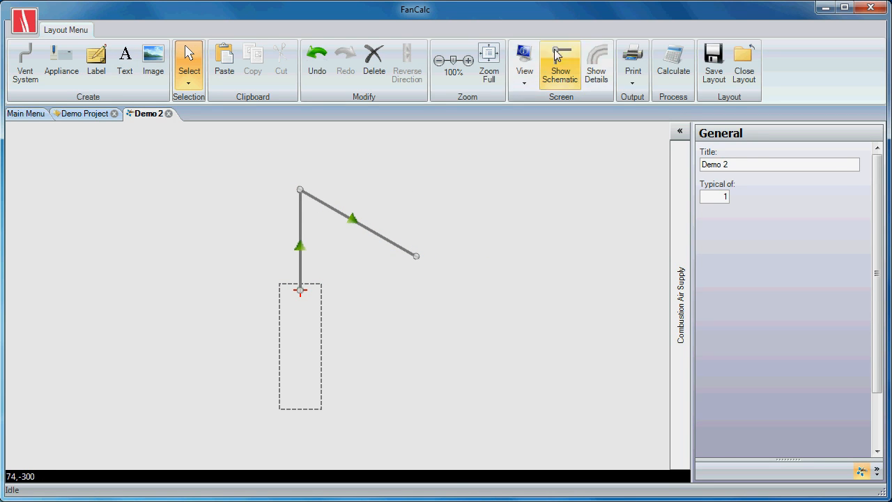
click(602, 78)
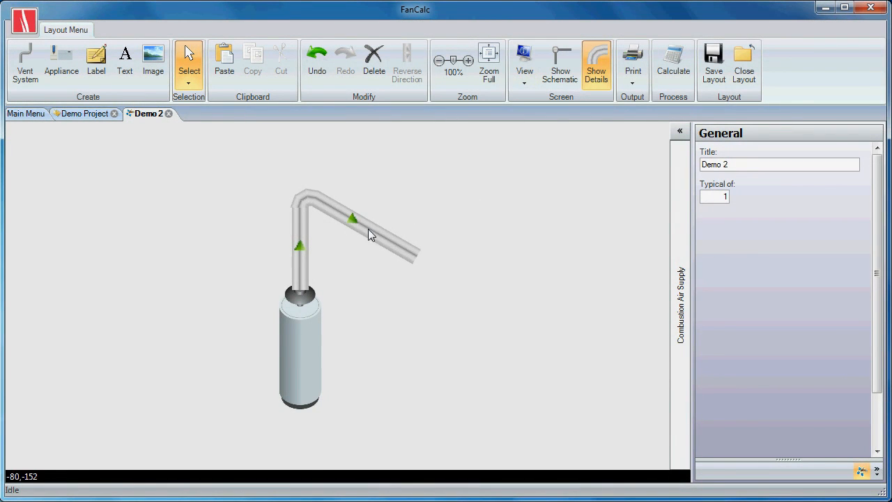
Step: Switch the drawing of fittings off and back on in the display options
click(528, 81)
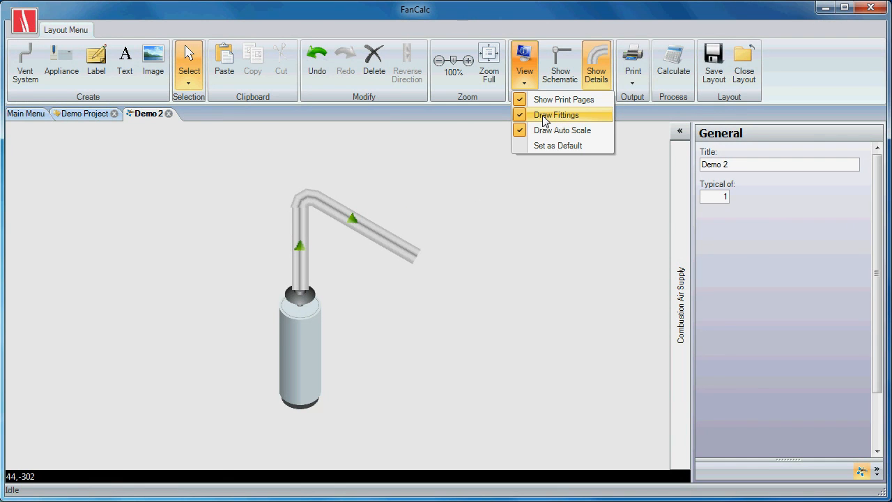
click(544, 115)
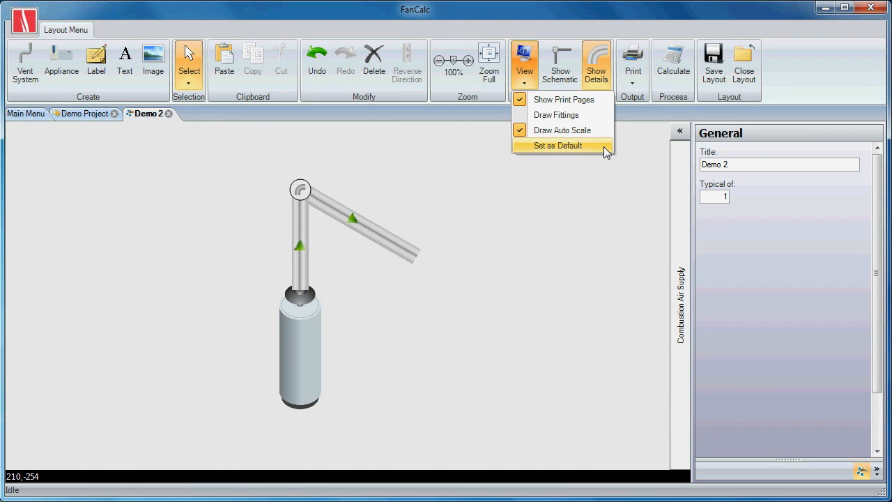
click(569, 116)
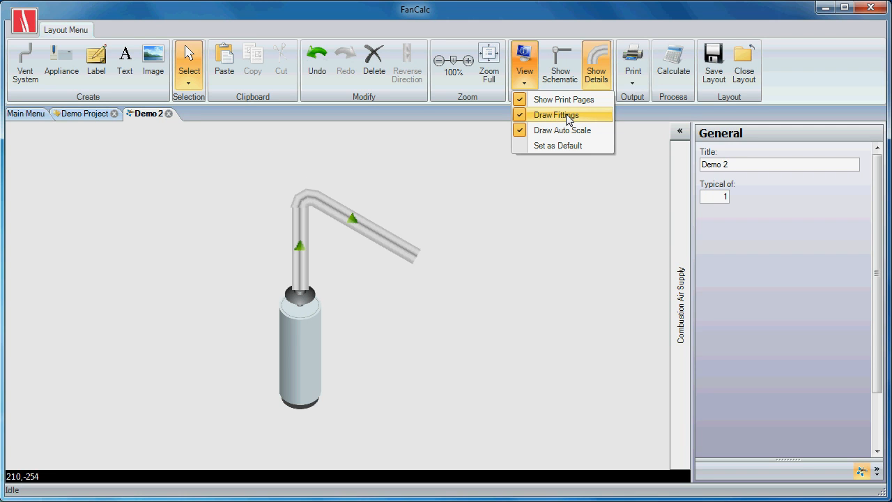
click(525, 78)
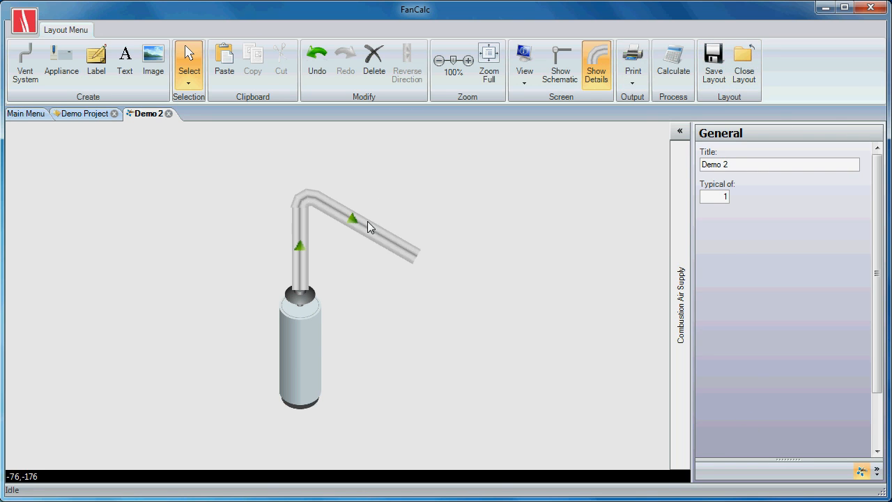
Step: View the properties of the vertical vent section
click(298, 253)
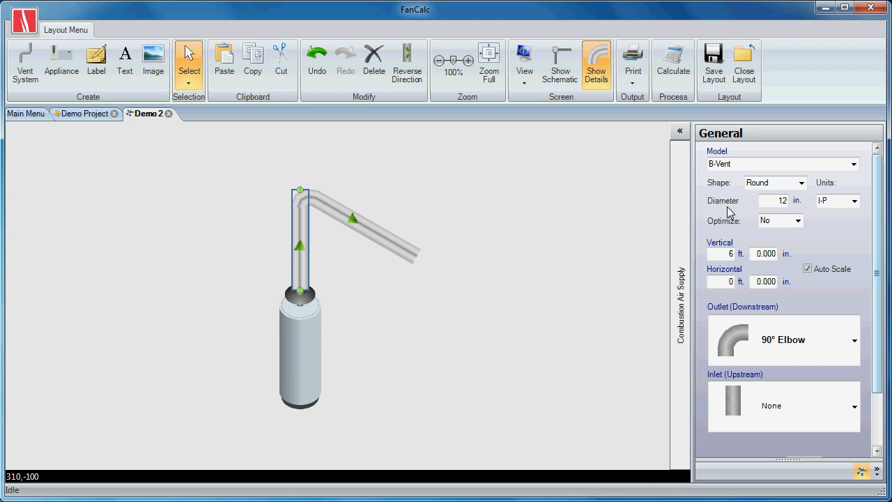
click(333, 251)
click(297, 237)
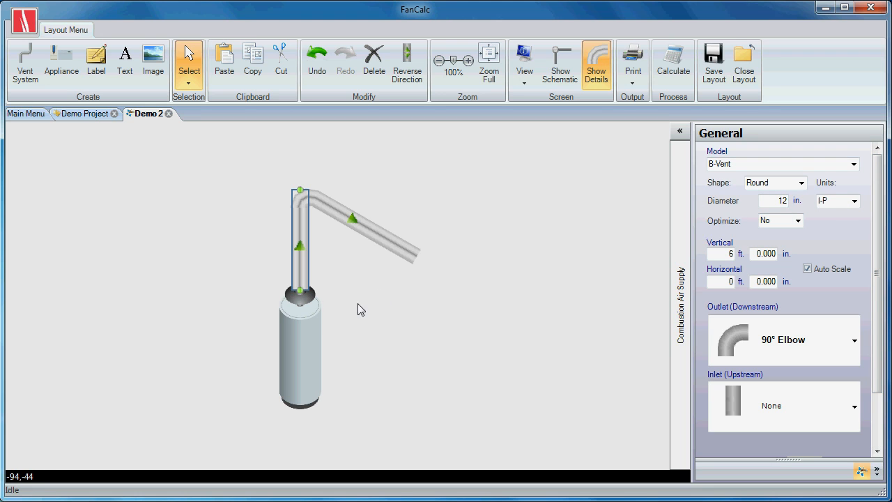
Step: Try a rectangular shape for the vertical vent section, restore the round shape, and check the optimize choices
click(797, 183)
click(783, 218)
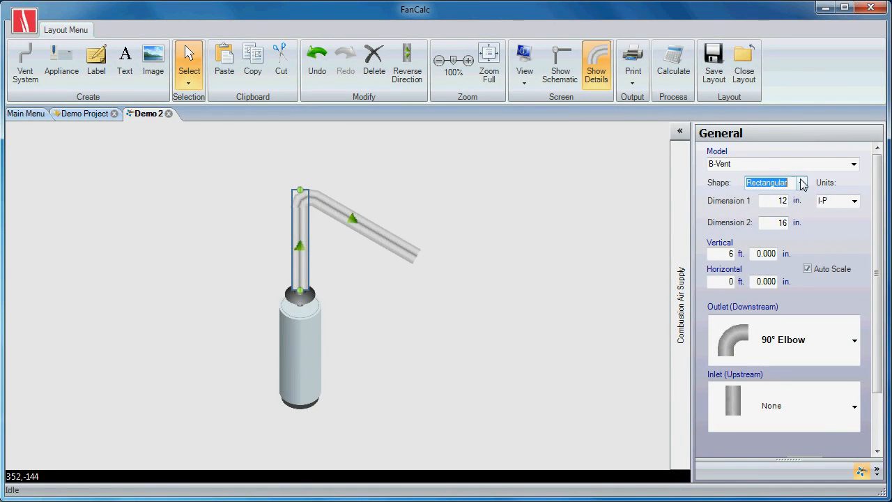
click(800, 183)
click(782, 197)
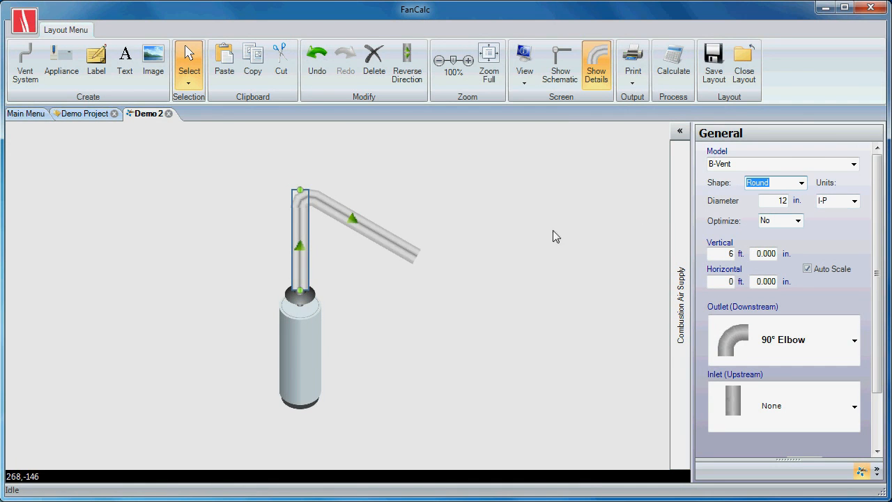
click(798, 221)
click(799, 221)
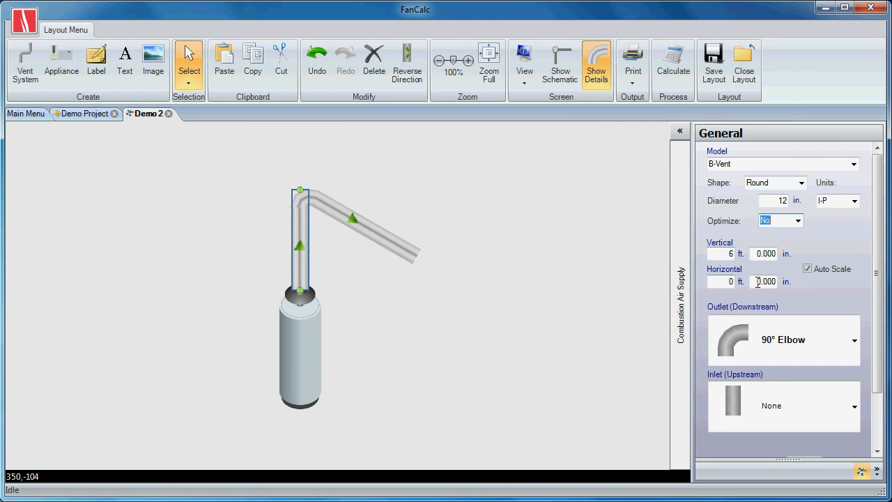
Step: Set the vertical vent section's vertical length to 7 ft
double_click(728, 254)
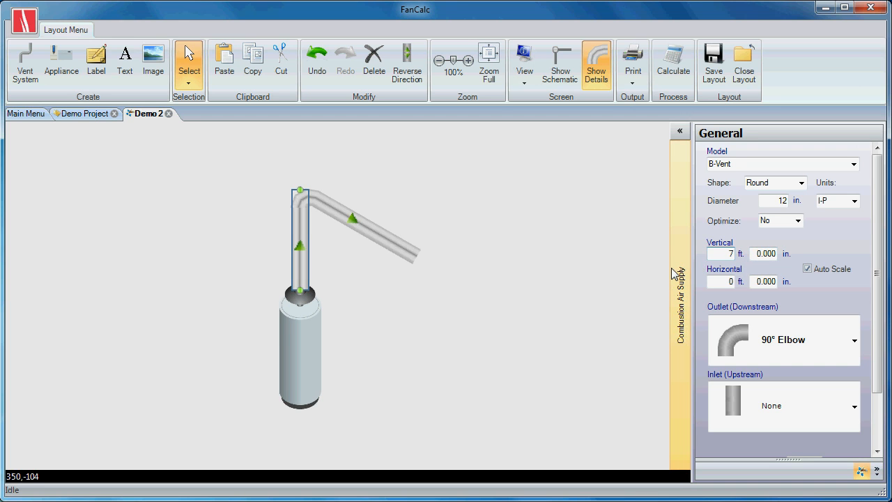
text(7)
key(Return)
click(276, 226)
click(300, 220)
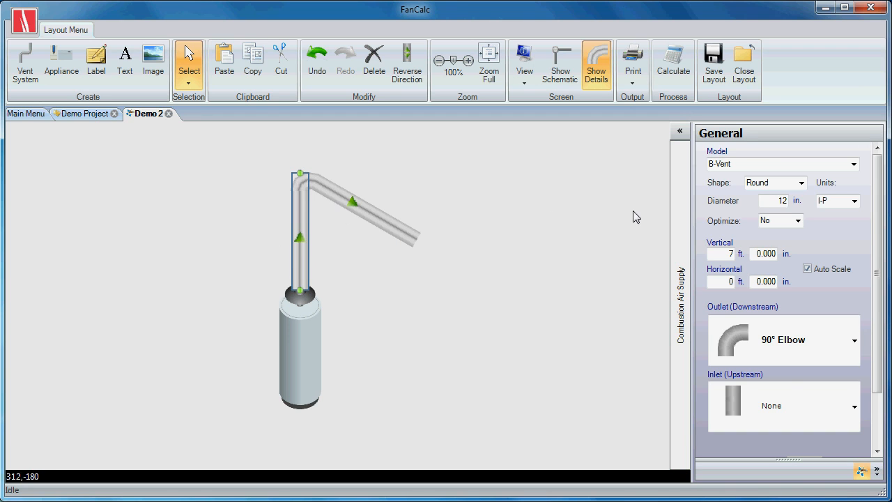
Step: Set the horizontal vent section's horizontal length to 10 ft
click(392, 226)
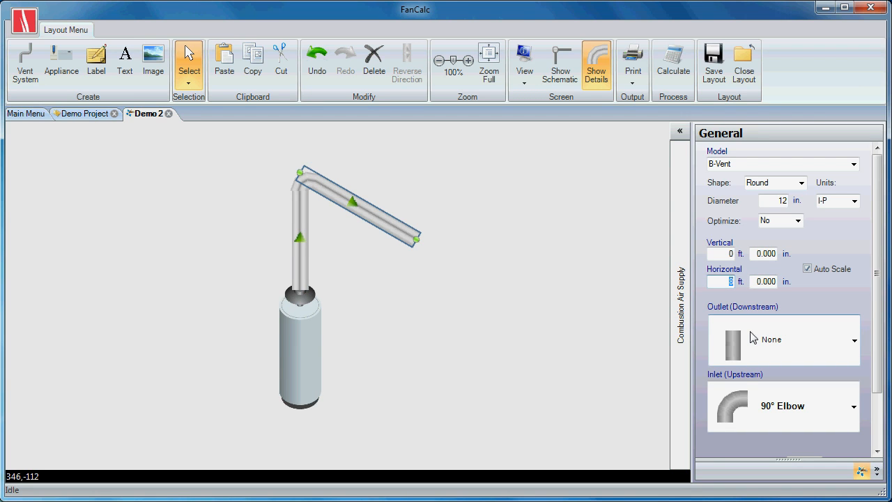
text(0)
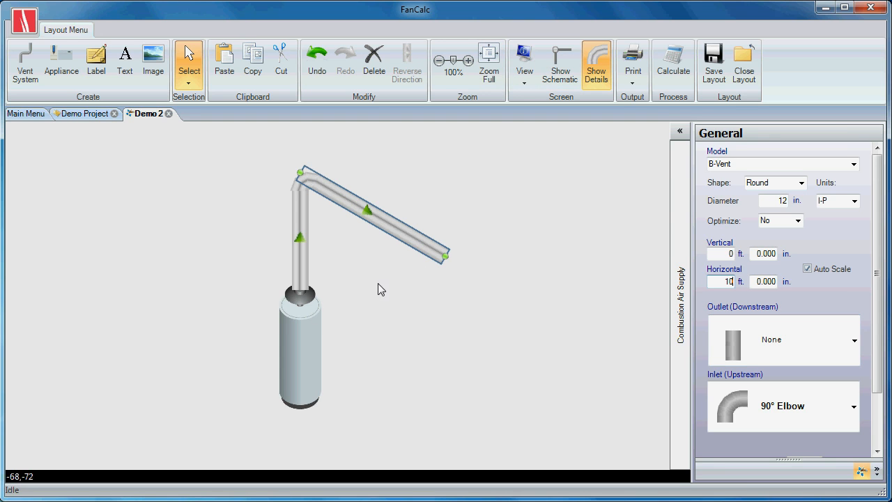
click(379, 279)
click(377, 229)
click(257, 161)
Step: Copy both vent sections with the appliance, attach the copy to the horizontal vent's free end, and fit the whole layout in view
drag(252, 160, 351, 373)
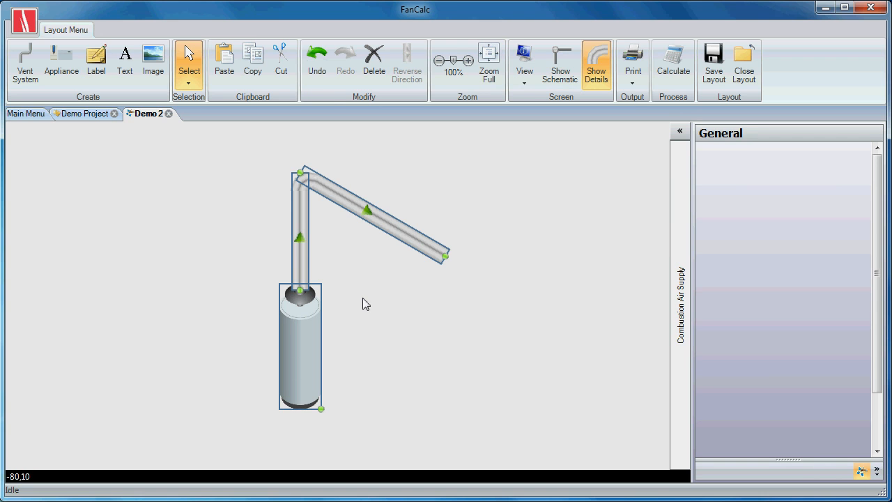
click(253, 70)
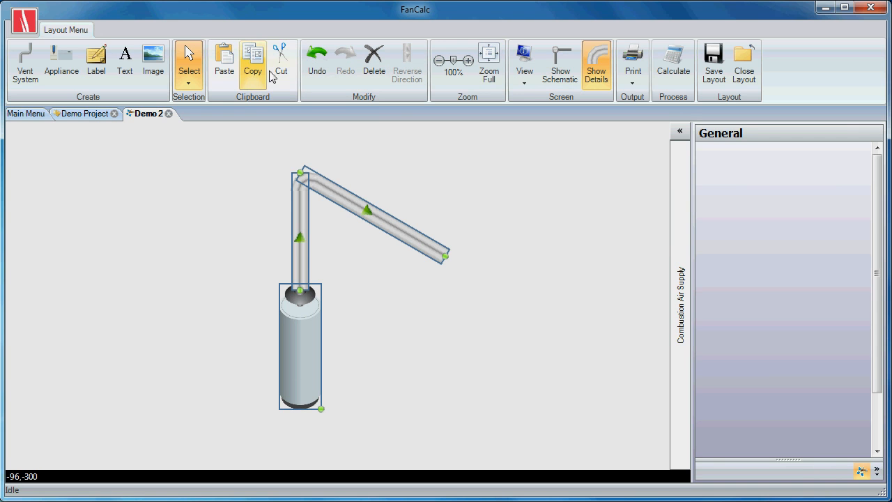
click(229, 71)
drag(299, 155, 465, 448)
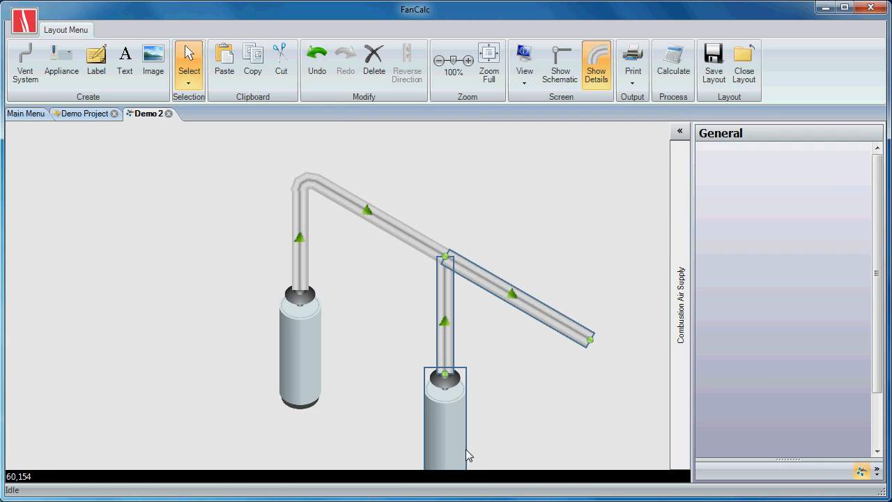
click(526, 410)
click(488, 70)
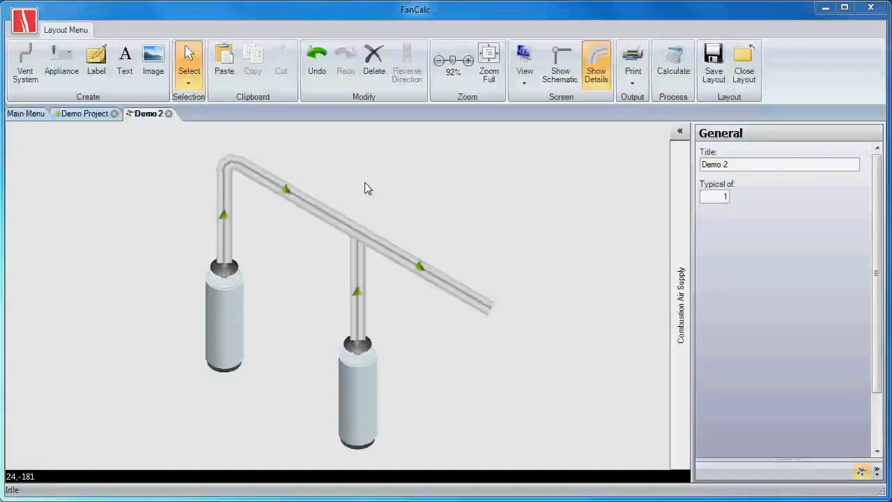
Step: Examine the first horizontal vent section's fittings and auto scale properties together with the Draw Auto Scale display option
click(314, 211)
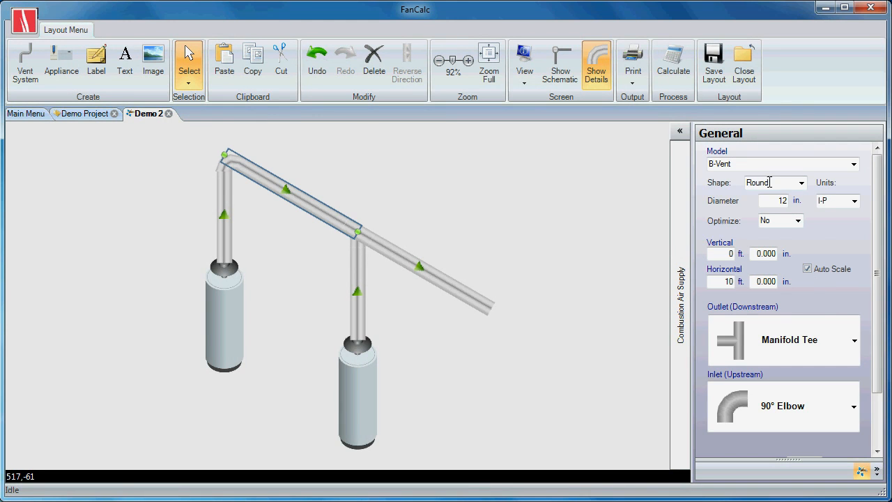
click(524, 73)
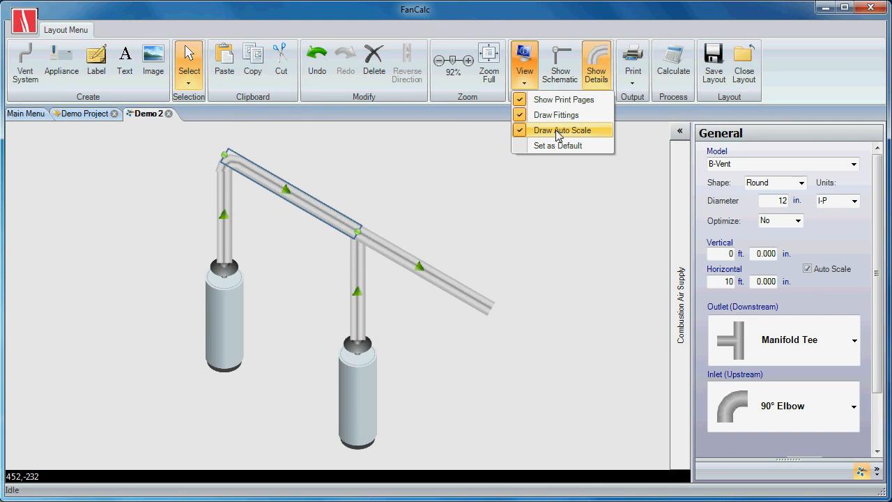
click(573, 132)
click(617, 276)
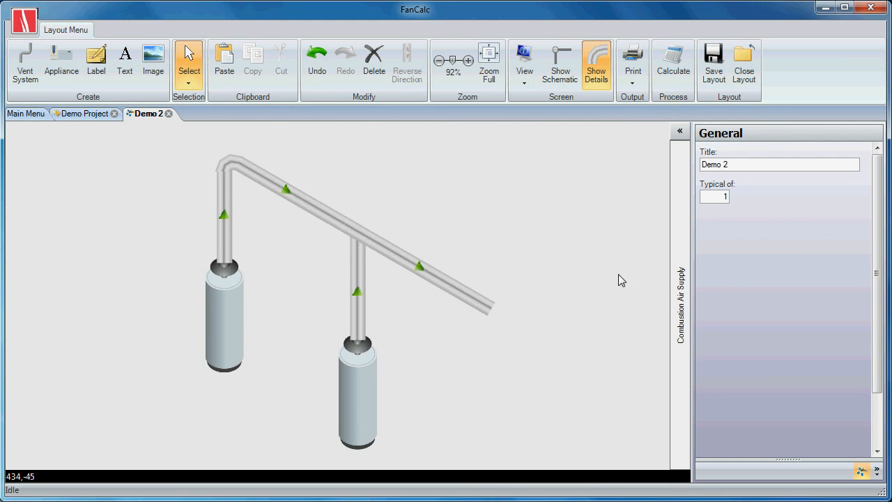
click(340, 224)
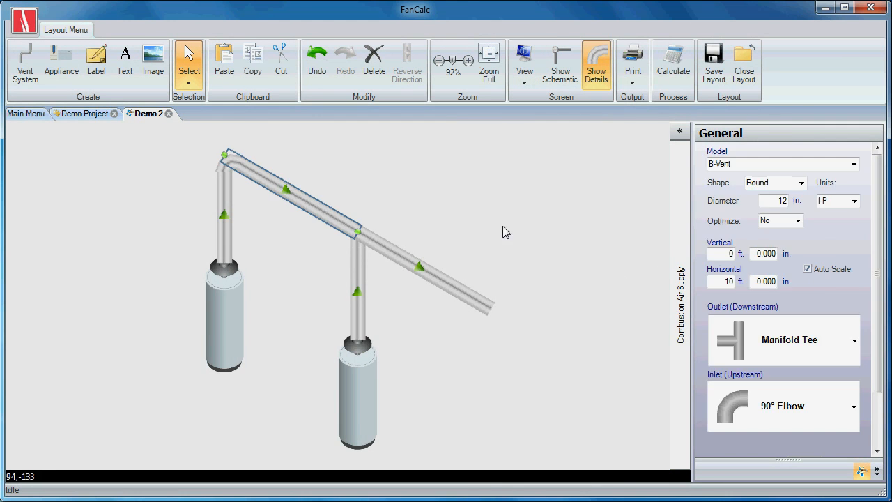
Step: Set the first horizontal vent section's horizontal length to 15 ft
double_click(724, 281)
text(15)
key(Return)
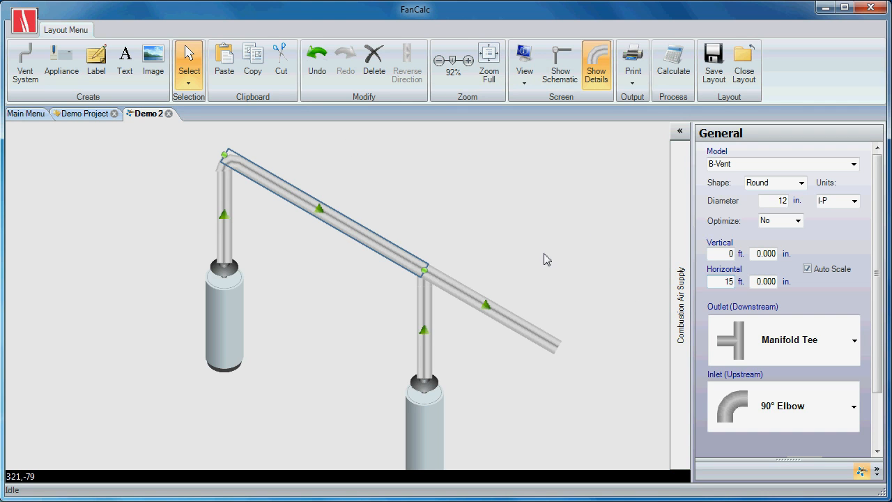
Step: Set the first horizontal vent section's horizontal length to 8 ft and clear the selection
drag(724, 285, 756, 281)
text(8)
key(Return)
click(460, 202)
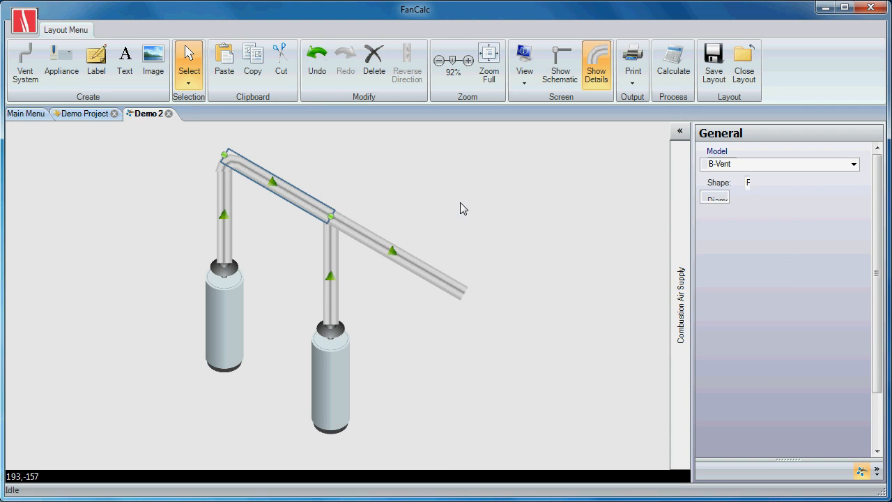
click(311, 206)
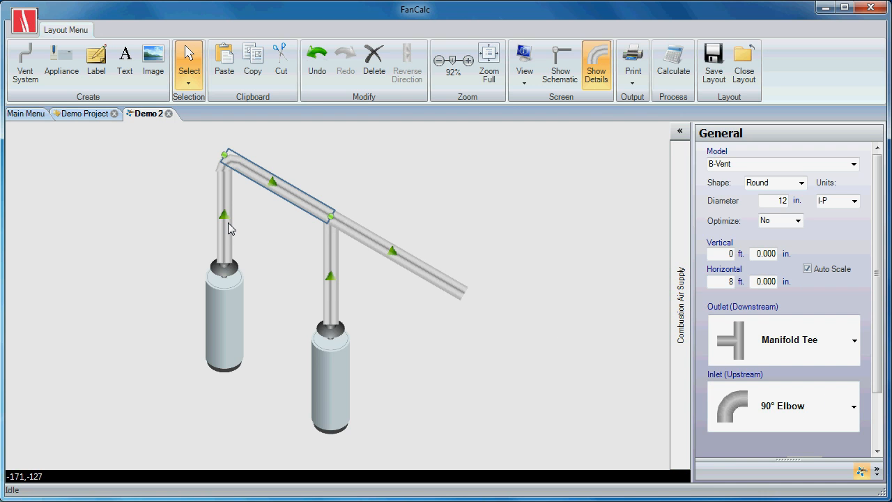
click(317, 159)
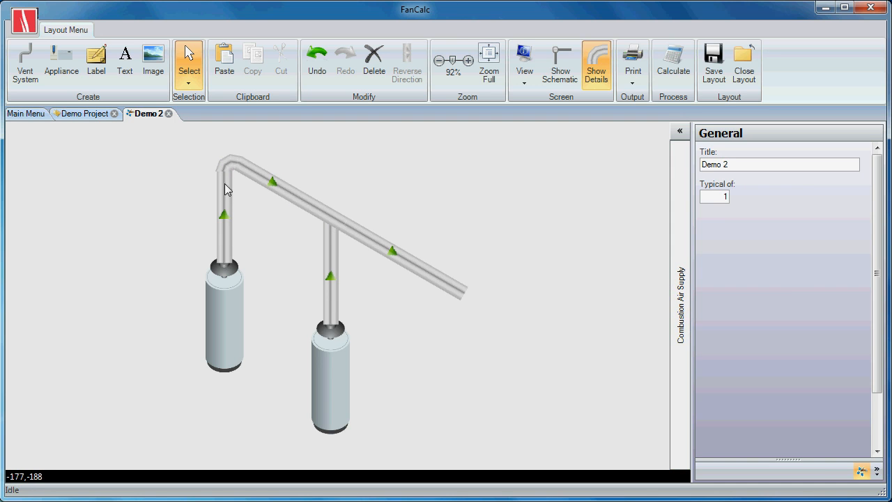
Step: Change the first horizontal vent section's inlet fitting to a Manifold Tee
click(263, 179)
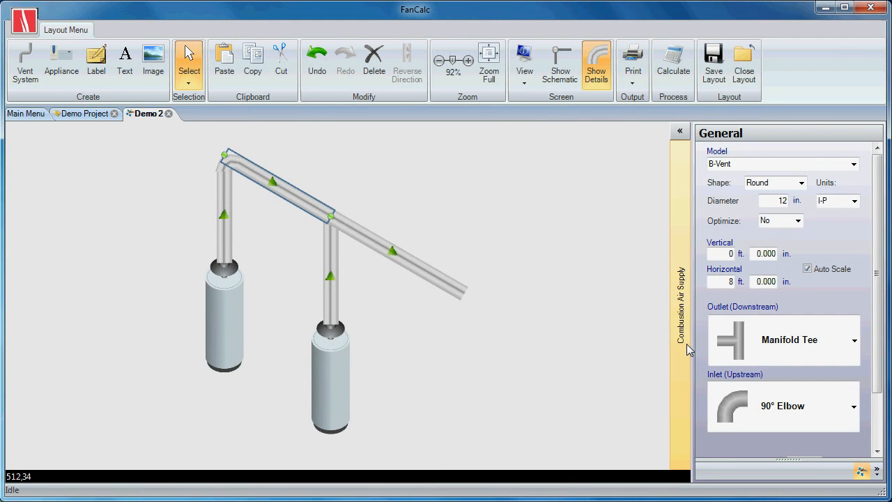
click(857, 407)
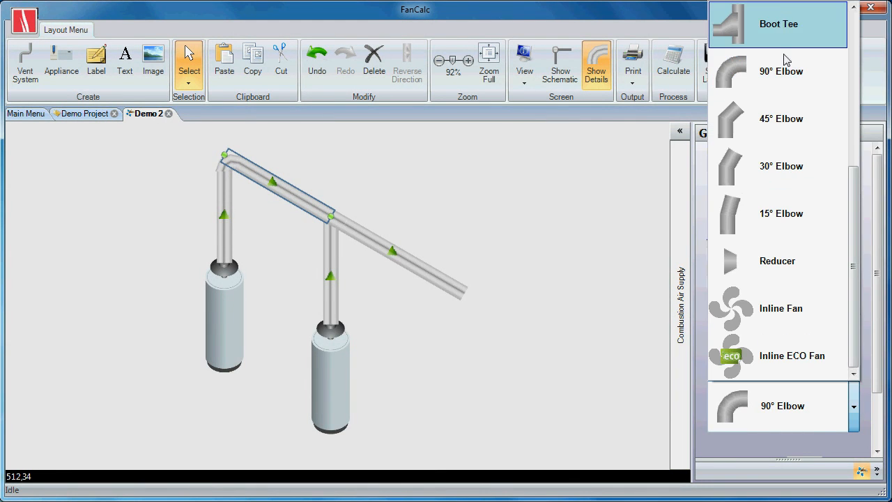
scroll(794, 209, up, 3)
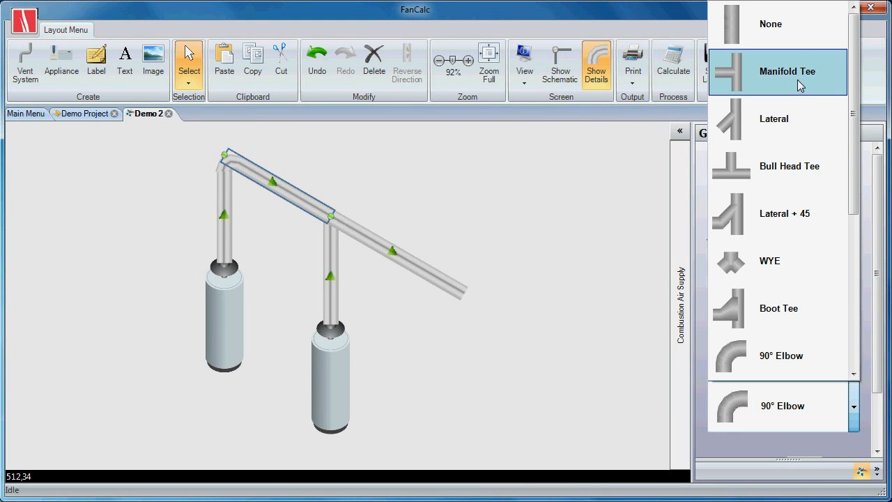
click(795, 78)
click(372, 171)
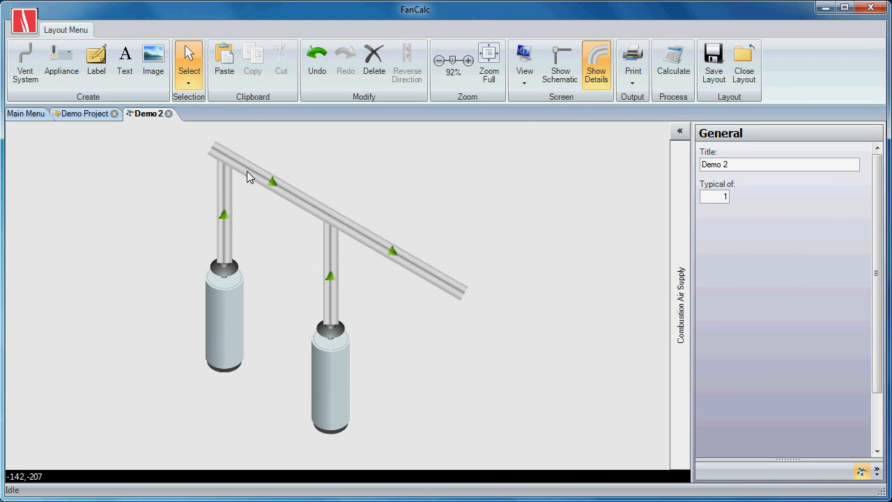
click(215, 154)
click(317, 171)
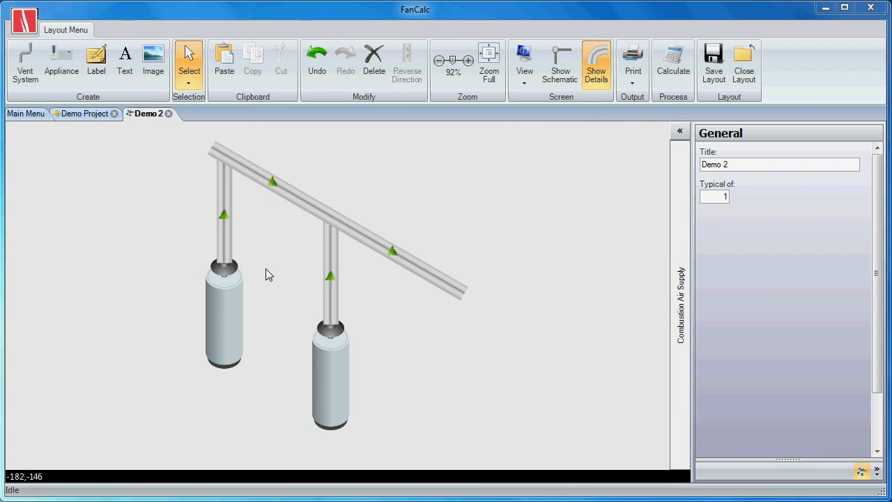
Step: Set the second draft hood appliance's input to 1000 low and 2000 high MBTU, and its vent connection diameter to 12 in
click(345, 385)
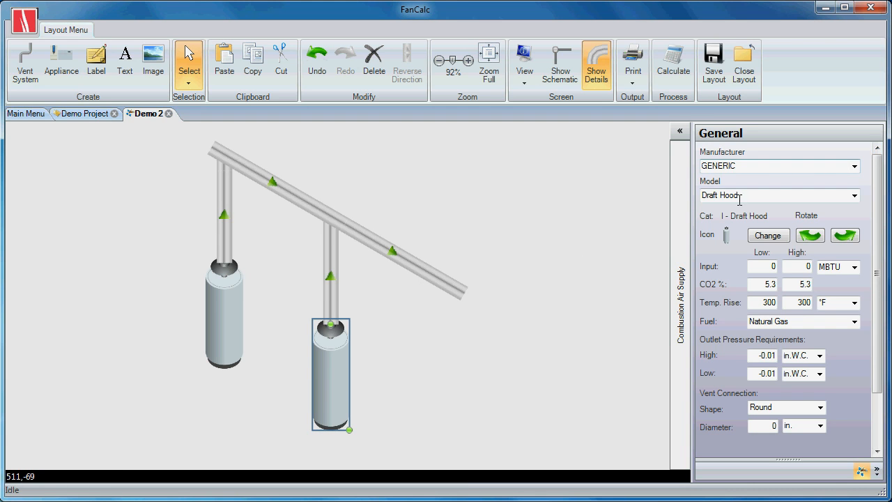
click(771, 266)
text(1000)
key(Tab)
text(2000)
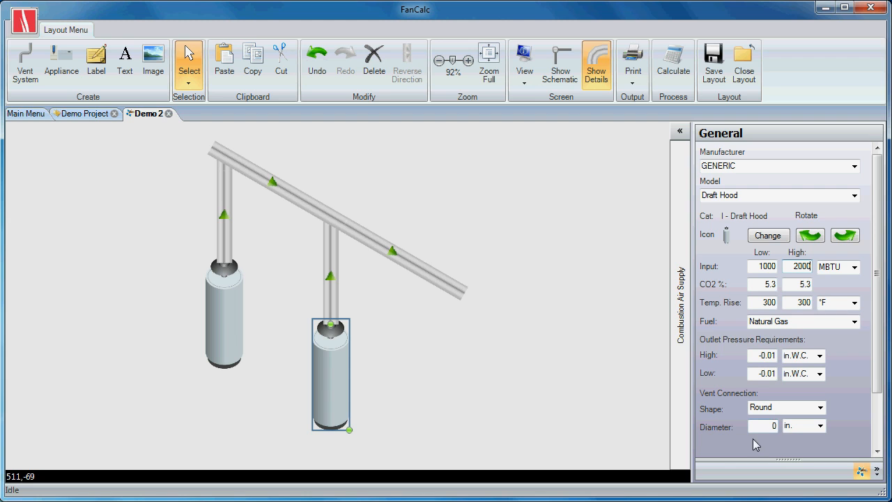
click(772, 427)
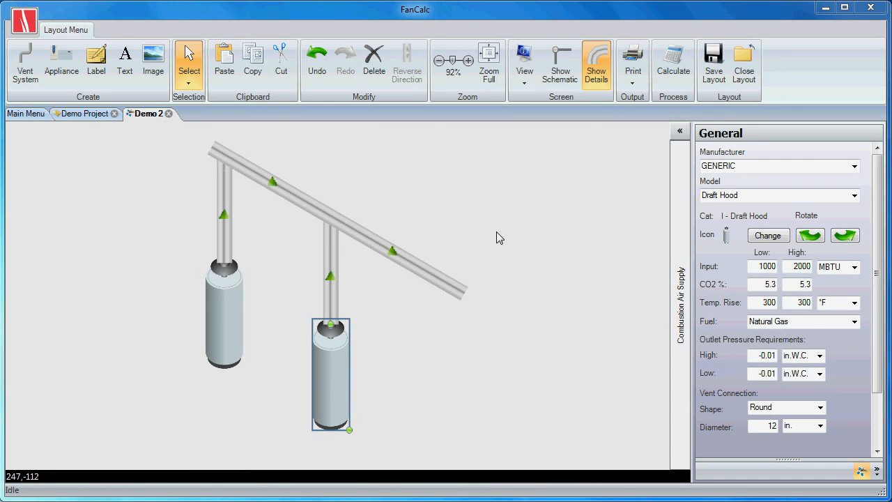
Step: Delete the whole layout, including both appliances and all vent sections
drag(160, 130, 483, 423)
key(Delete)
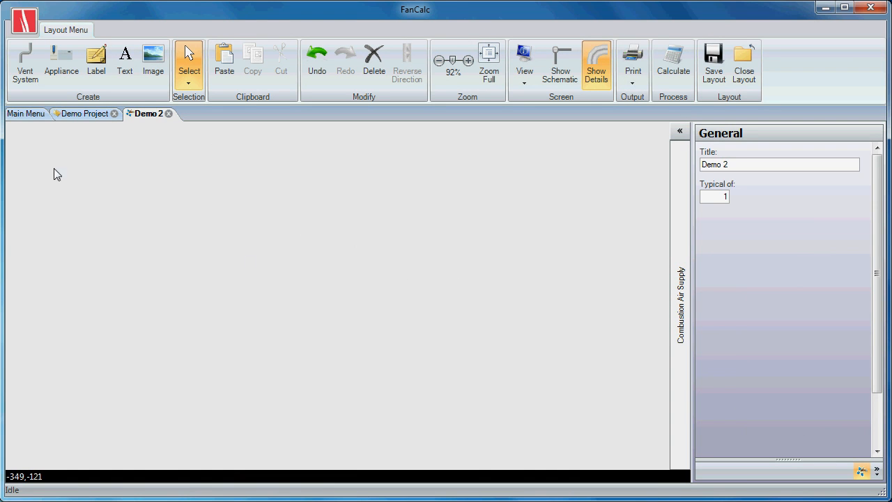
Step: Place two generic draft hood appliances in the empty layout and move the second one closer beside the first
click(62, 65)
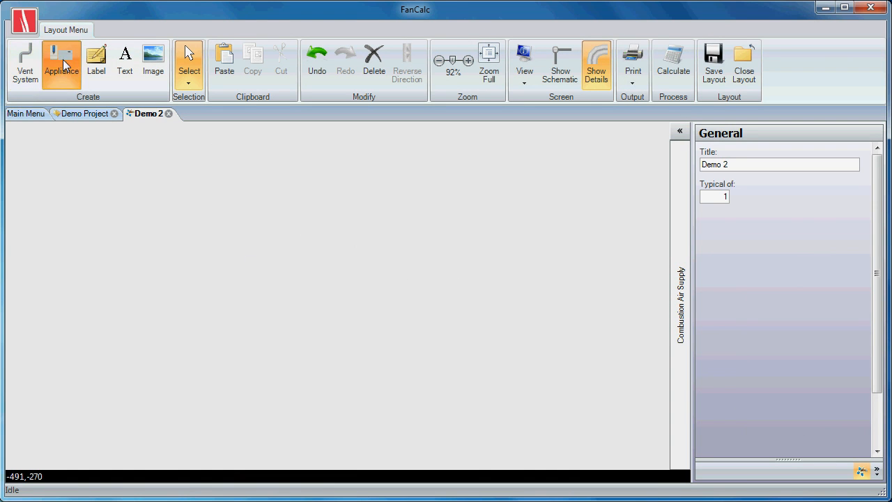
click(177, 319)
click(374, 324)
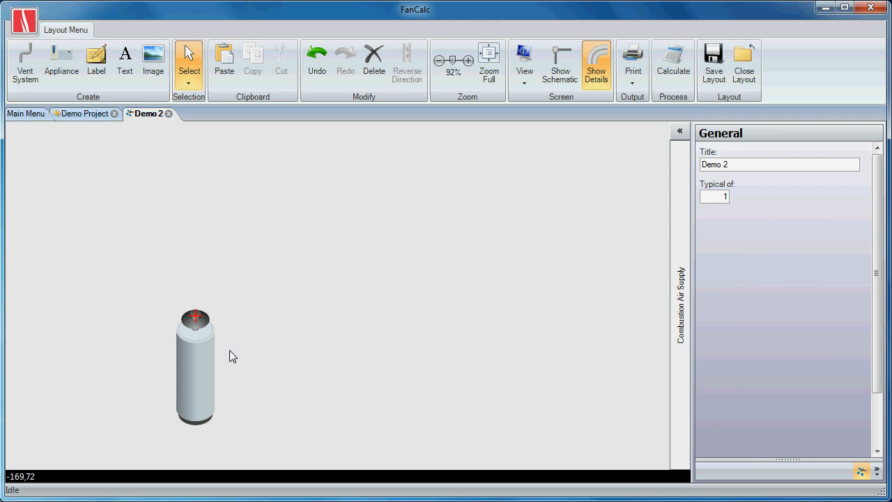
click(60, 74)
click(394, 340)
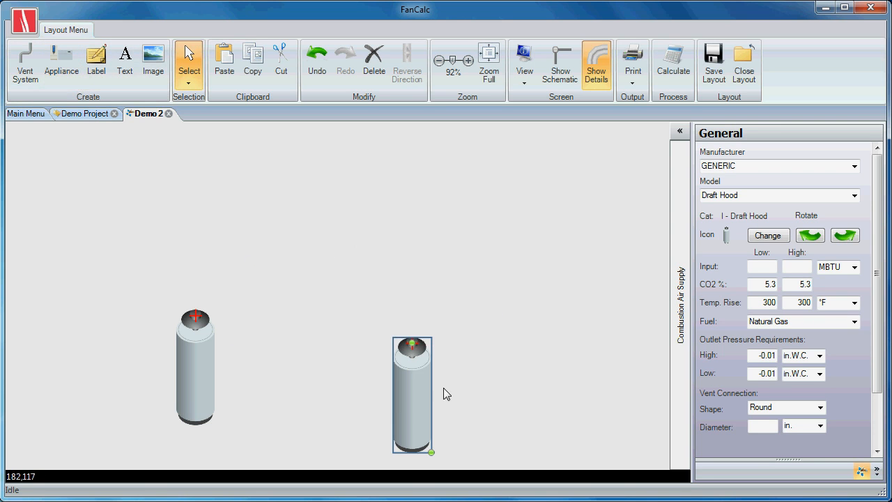
drag(421, 406, 347, 382)
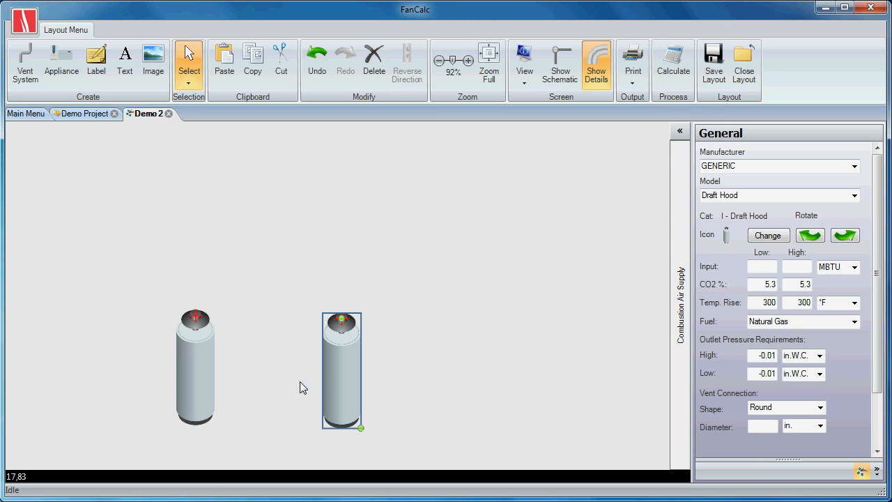
mouse_move(328, 371)
mouse_down()
mouse_move(289, 384)
mouse_move(327, 368)
mouse_up()
click(230, 356)
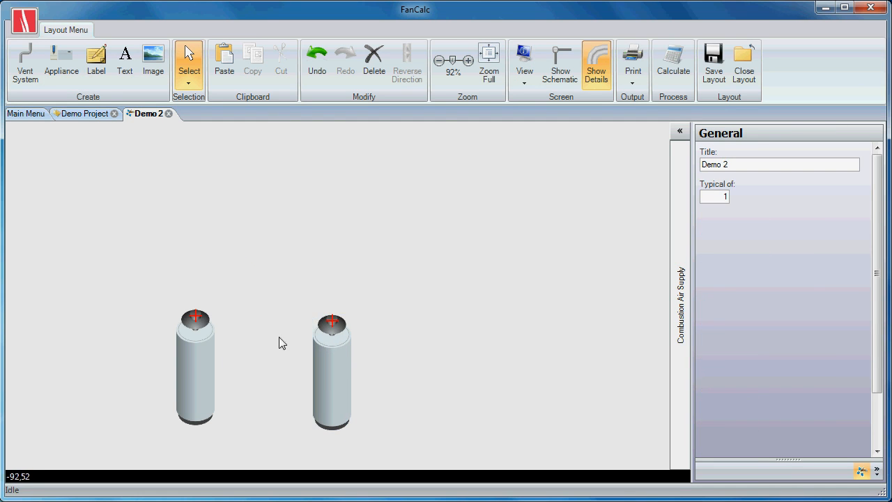
Step: Delete both newly placed draft hood appliances from the layout
click(337, 368)
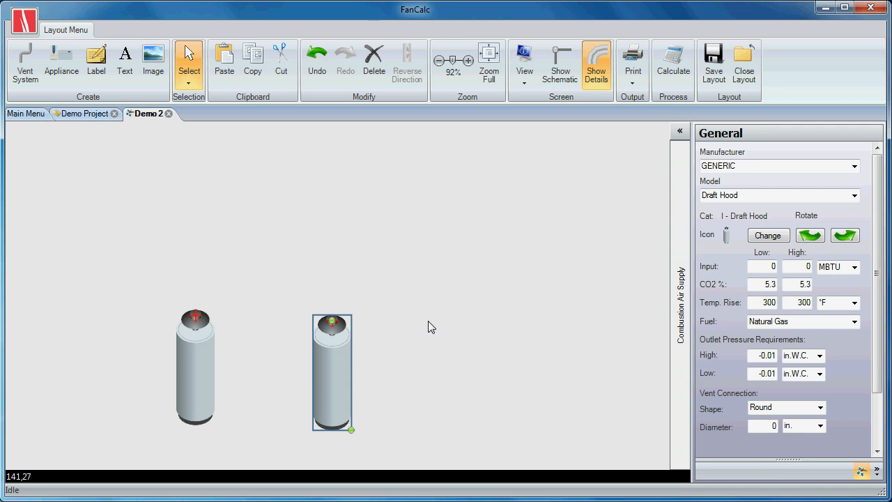
click(283, 384)
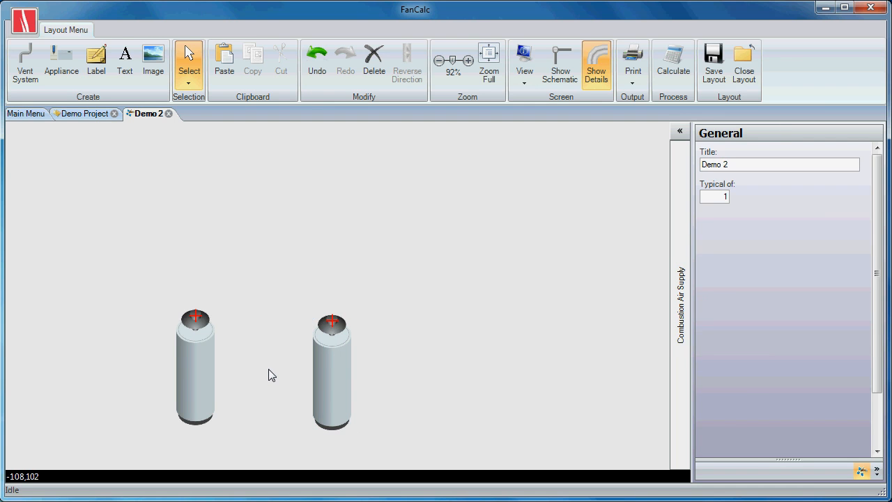
drag(125, 274, 411, 465)
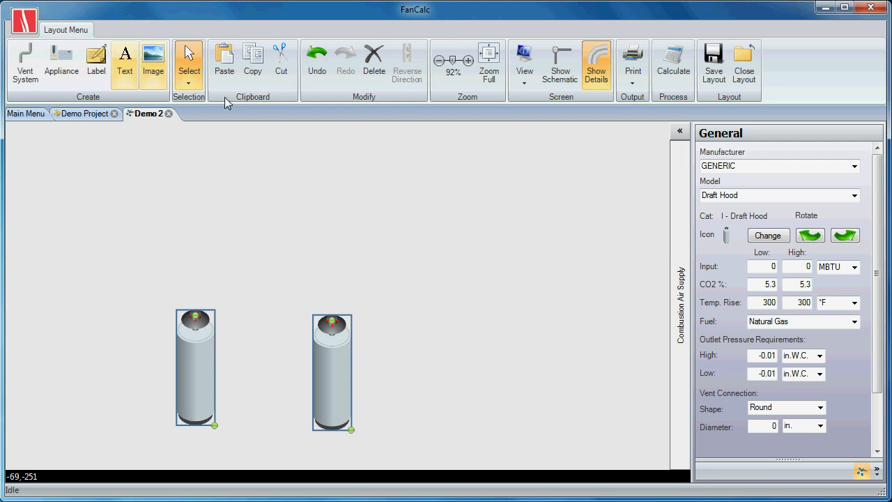
click(374, 66)
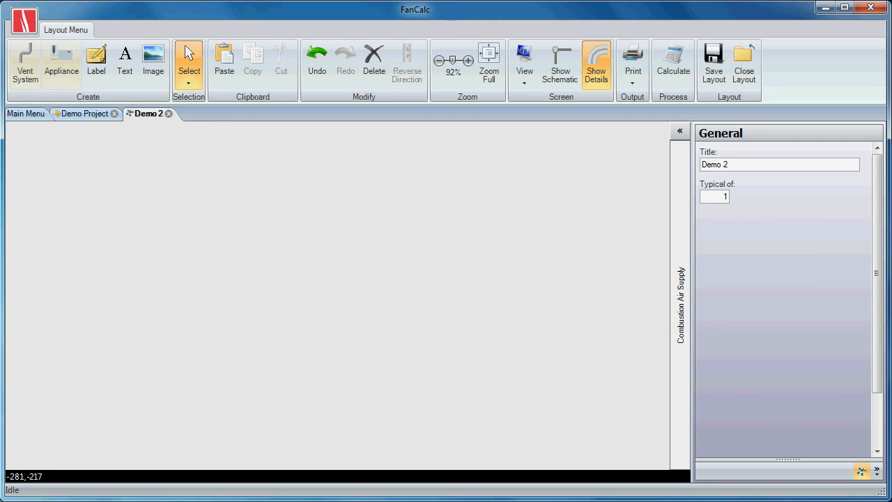
Step: Start a new vent system using the B-Vent model with Optimize set to Yes
click(28, 70)
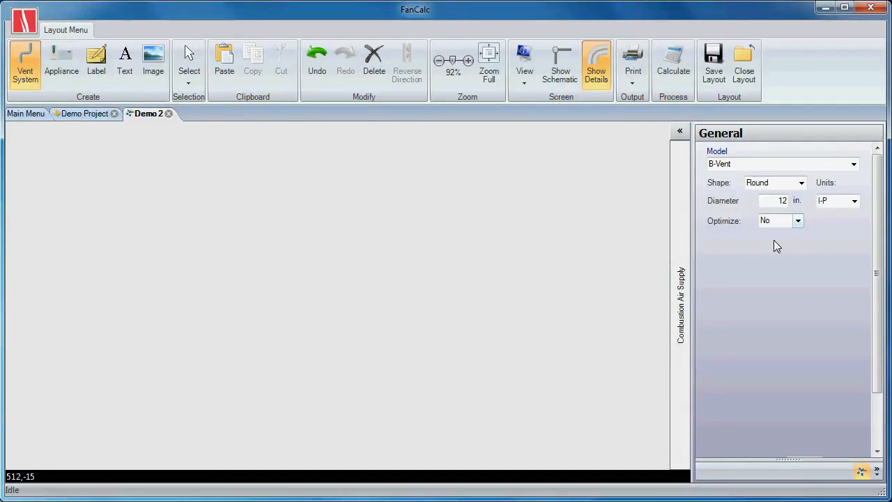
click(798, 222)
click(854, 165)
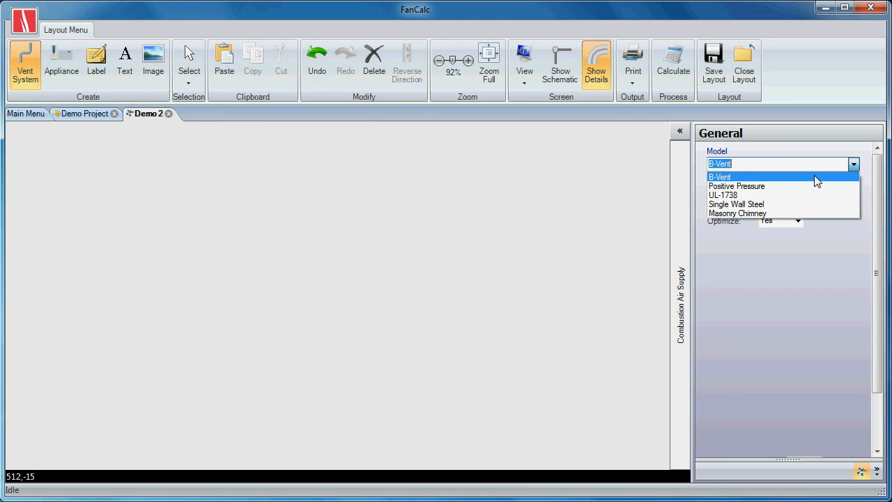
click(765, 177)
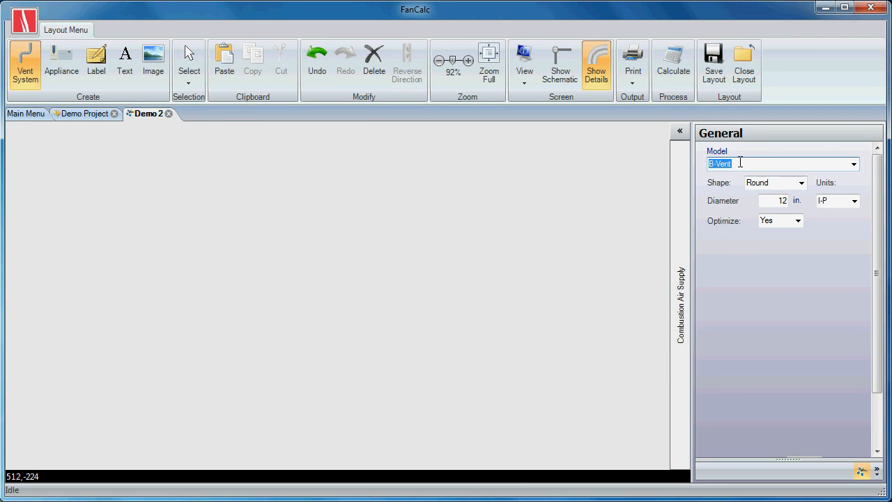
Step: Begin drawing a vertical vent section upward from the middle of the empty layout
click(320, 344)
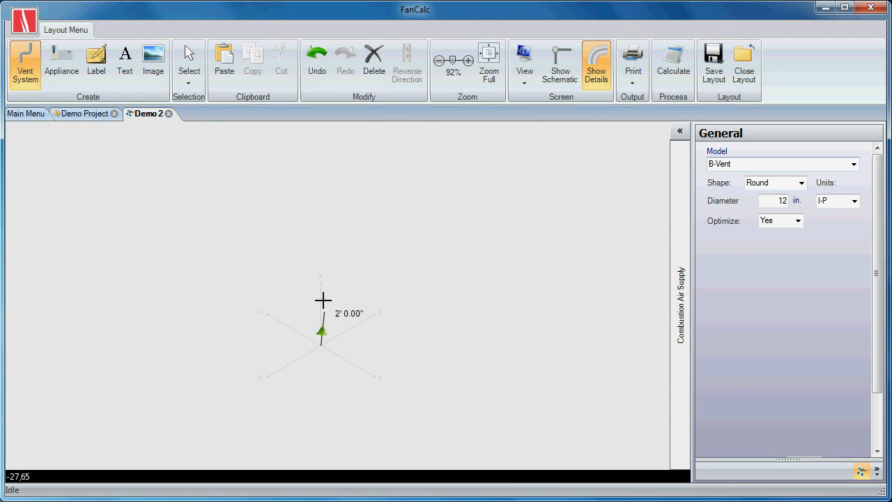
scroll(318, 293, up, 5)
scroll(311, 295, up, 3)
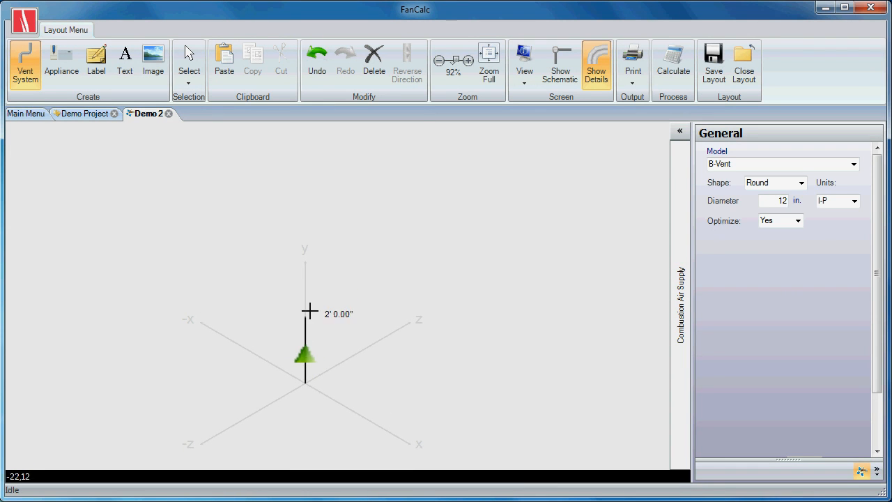